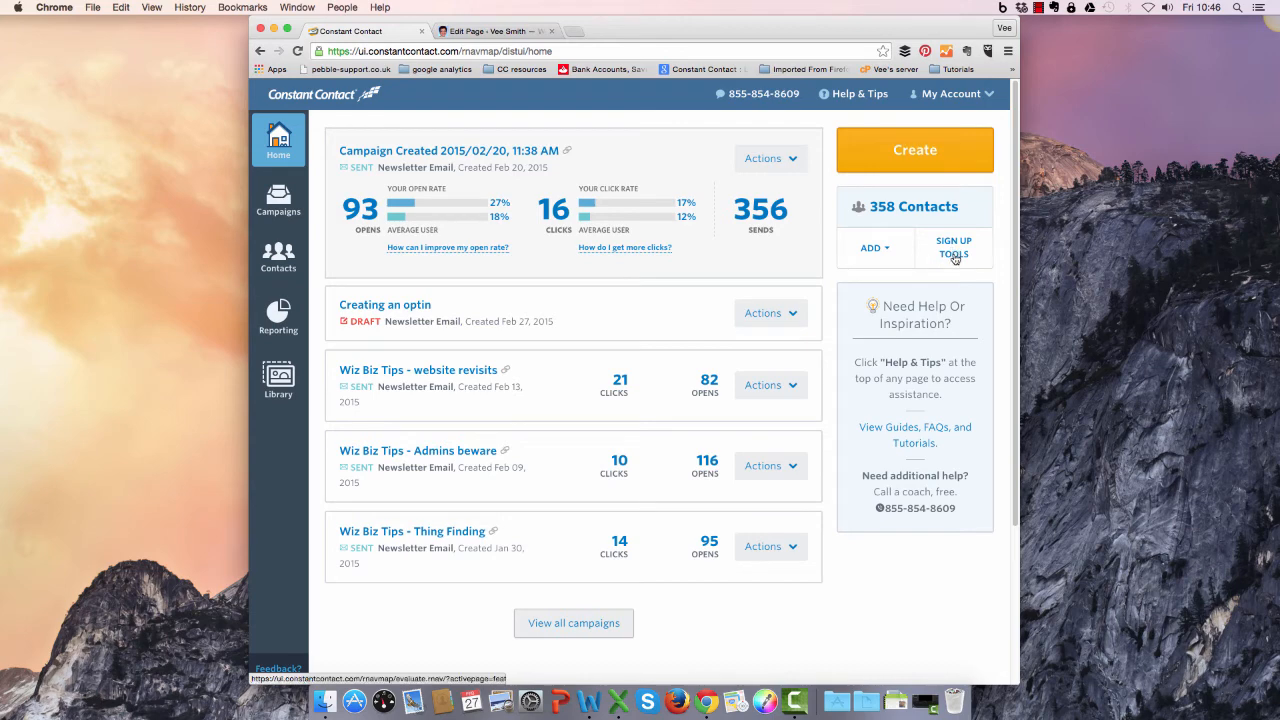
Create a new web sign-up form in the sign-up tools and name it "Sign-Up Form Demo".
{"action": "left_click", "coordinate": [954, 254]}
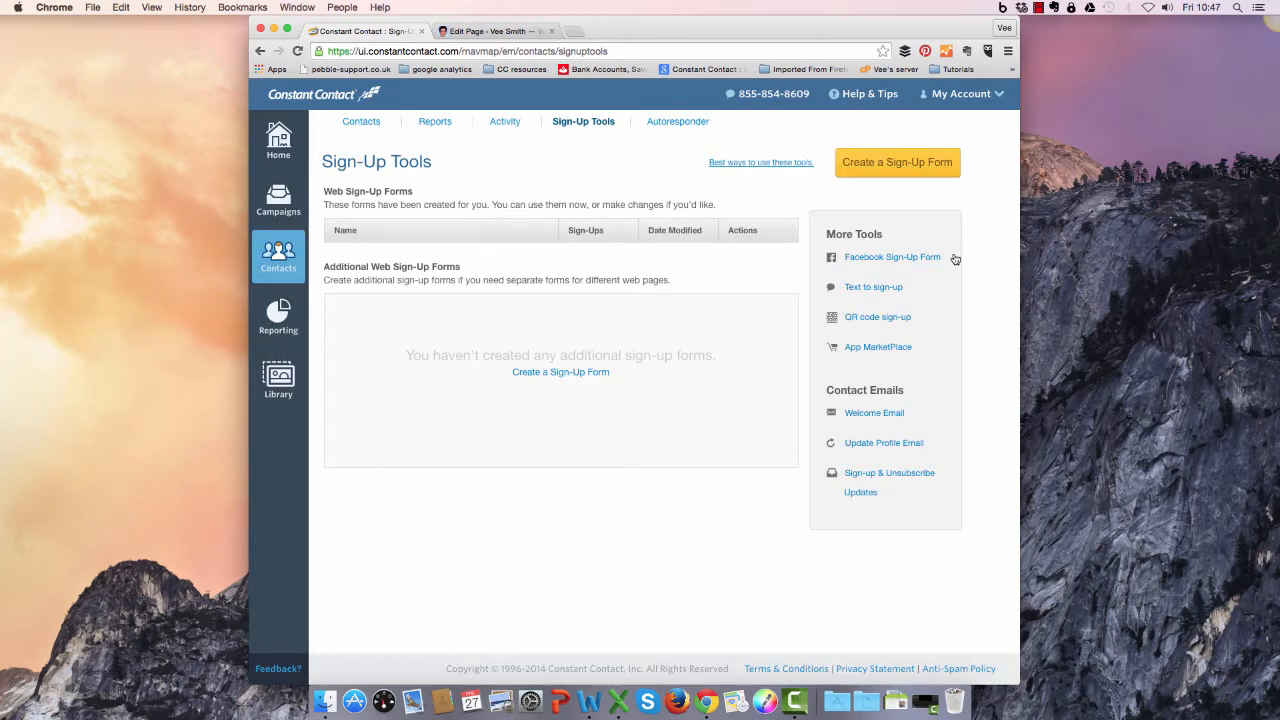
{"action": "left_click", "coordinate": [896, 165]}
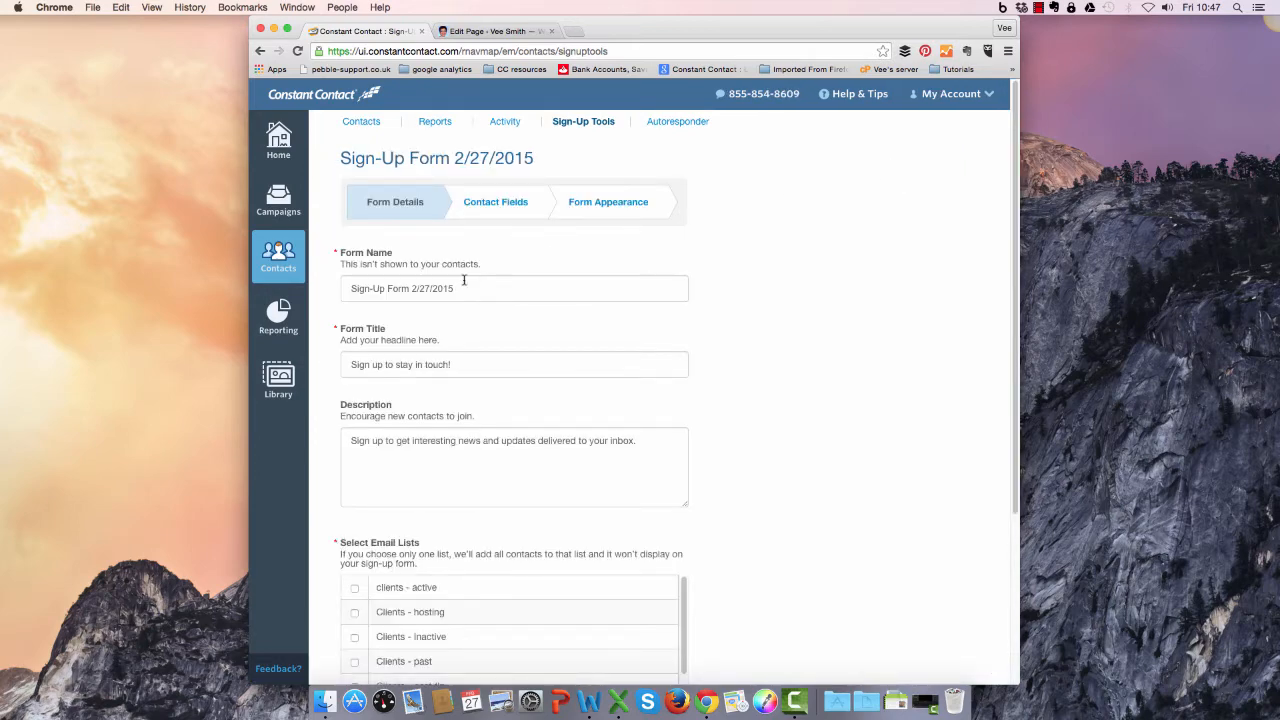
{"action": "left_click", "coordinate": [452, 290]}
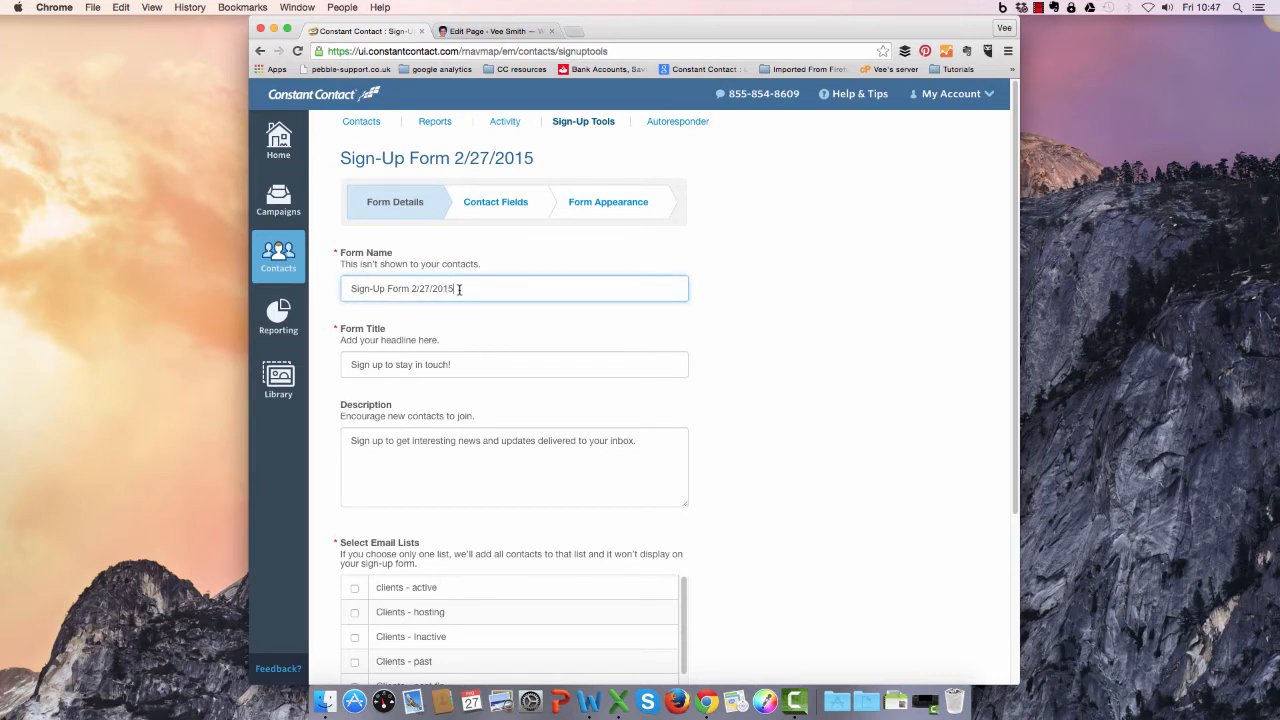
{"action": "left_click_drag", "start_coordinate": [457, 289], "coordinate": [411, 290]}
{"action": "key", "text": "BackSpace"}
Replace the form title with "Receive my FREE report".
{"action": "triple_click", "coordinate": [362, 365]}
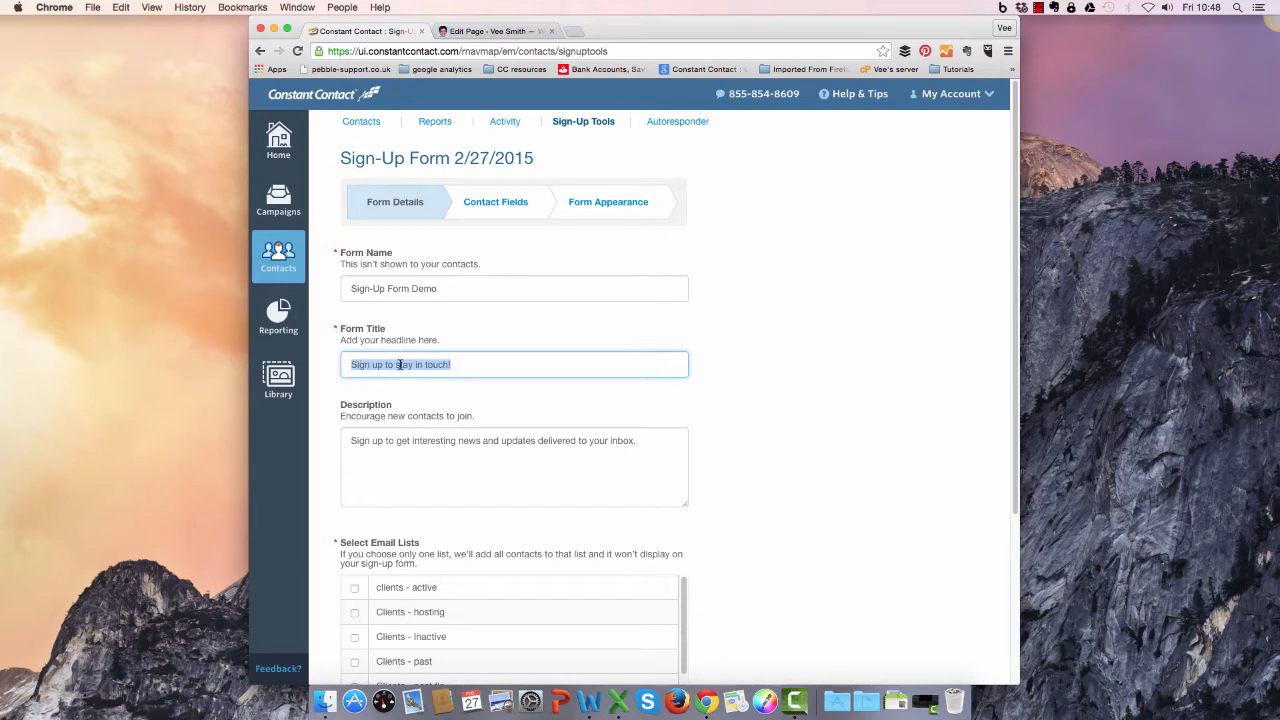
{"action": "left_click", "coordinate": [457, 364]}
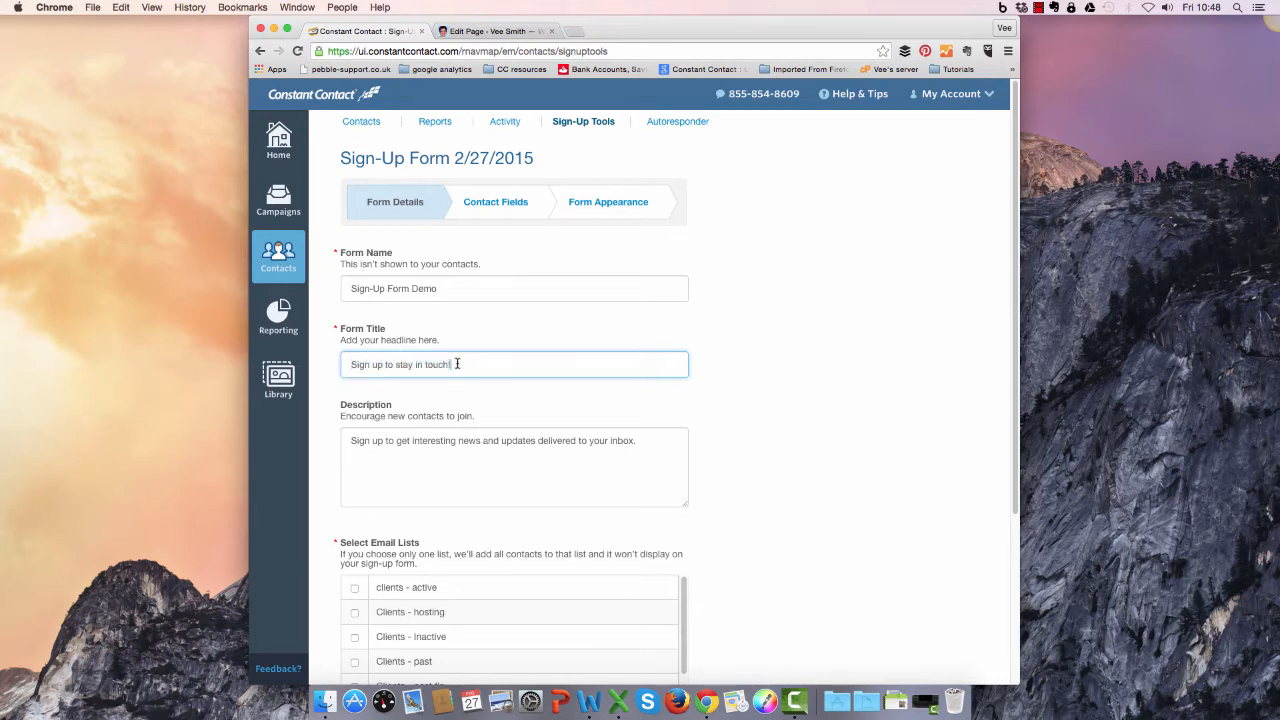
{"action": "left_click_drag", "start_coordinate": [455, 364], "coordinate": [323, 368]}
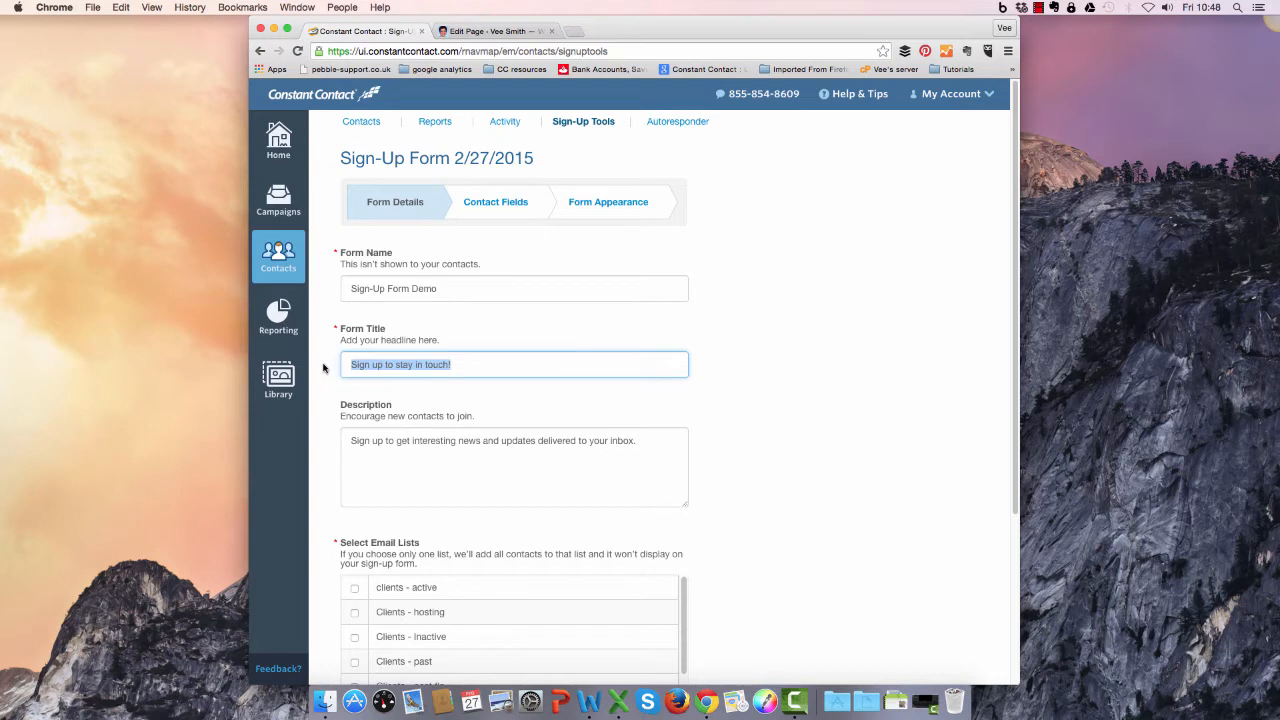
{"action": "type", "text": "Rec"}
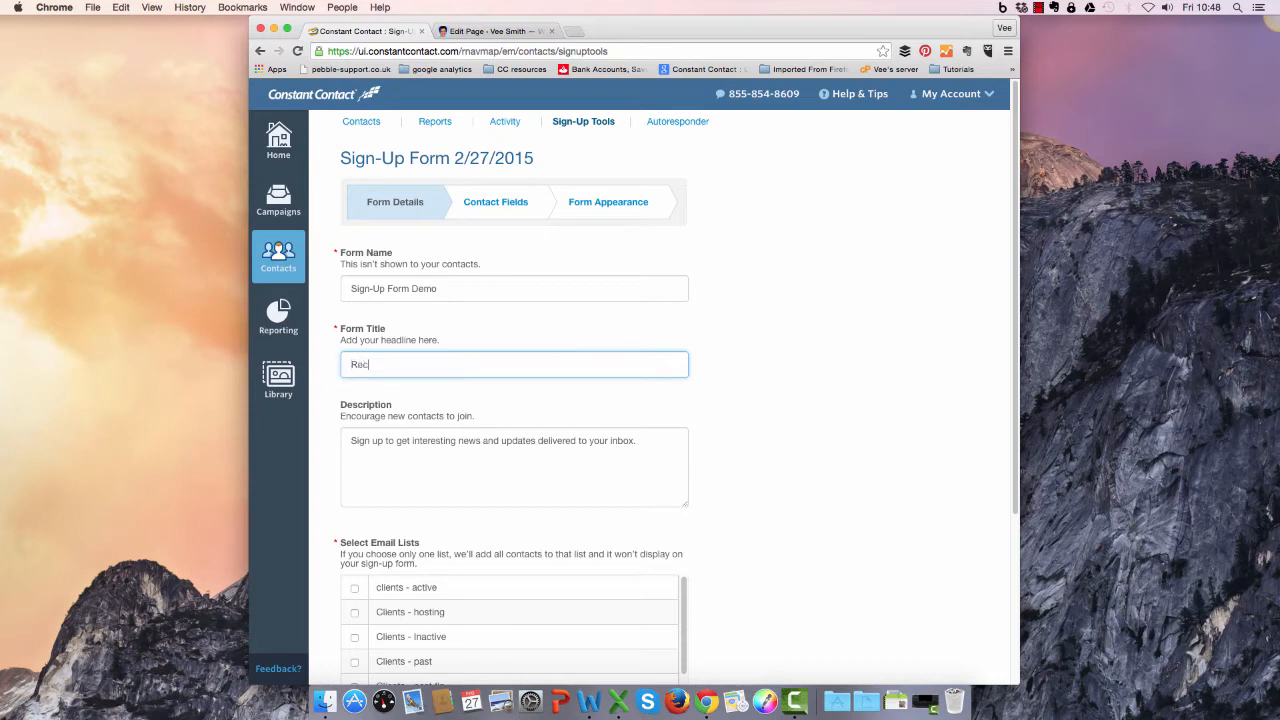
{"action": "type", "text": "eive my FREE report"}
Copy the free guide's introduction and bullet list from the WordPress page and paste it over the form's default description.
{"action": "left_click", "coordinate": [490, 31]}
{"action": "left_click_drag", "start_coordinate": [377, 310], "coordinate": [548, 436]}
{"action": "key", "text": "super+c"}
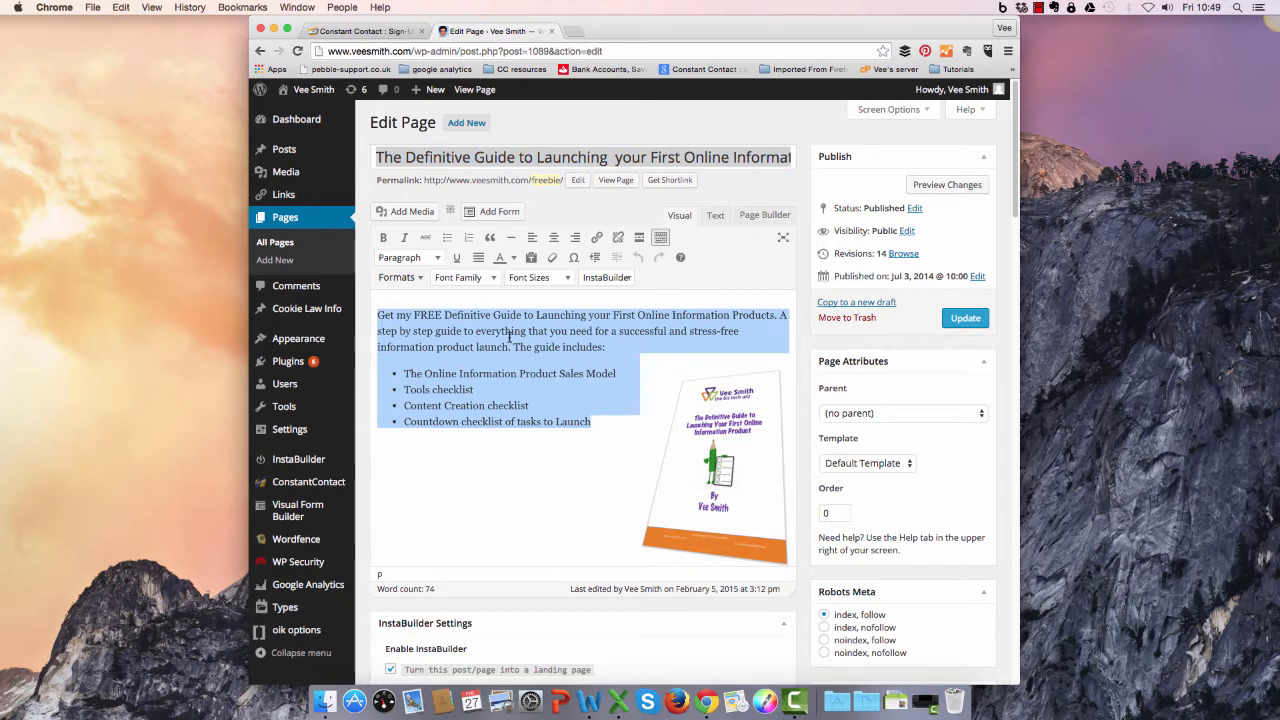
{"action": "left_click", "coordinate": [390, 33]}
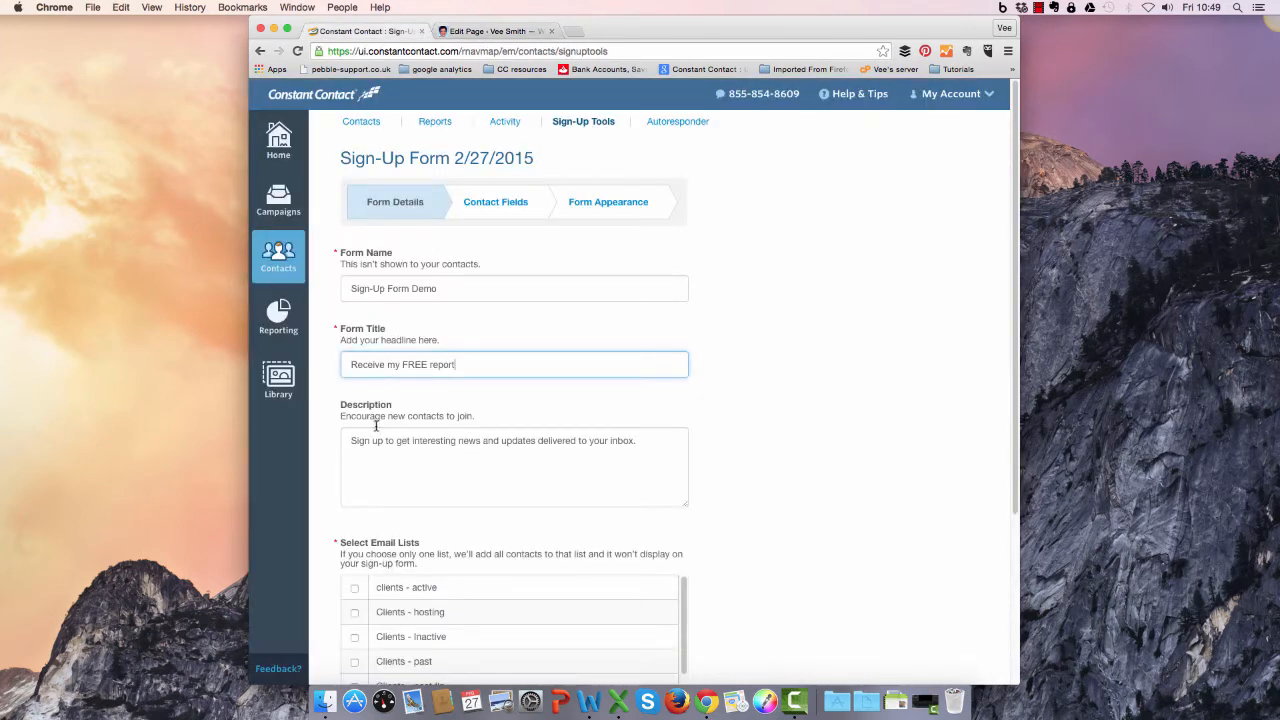
{"action": "left_click_drag", "start_coordinate": [350, 440], "coordinate": [655, 442]}
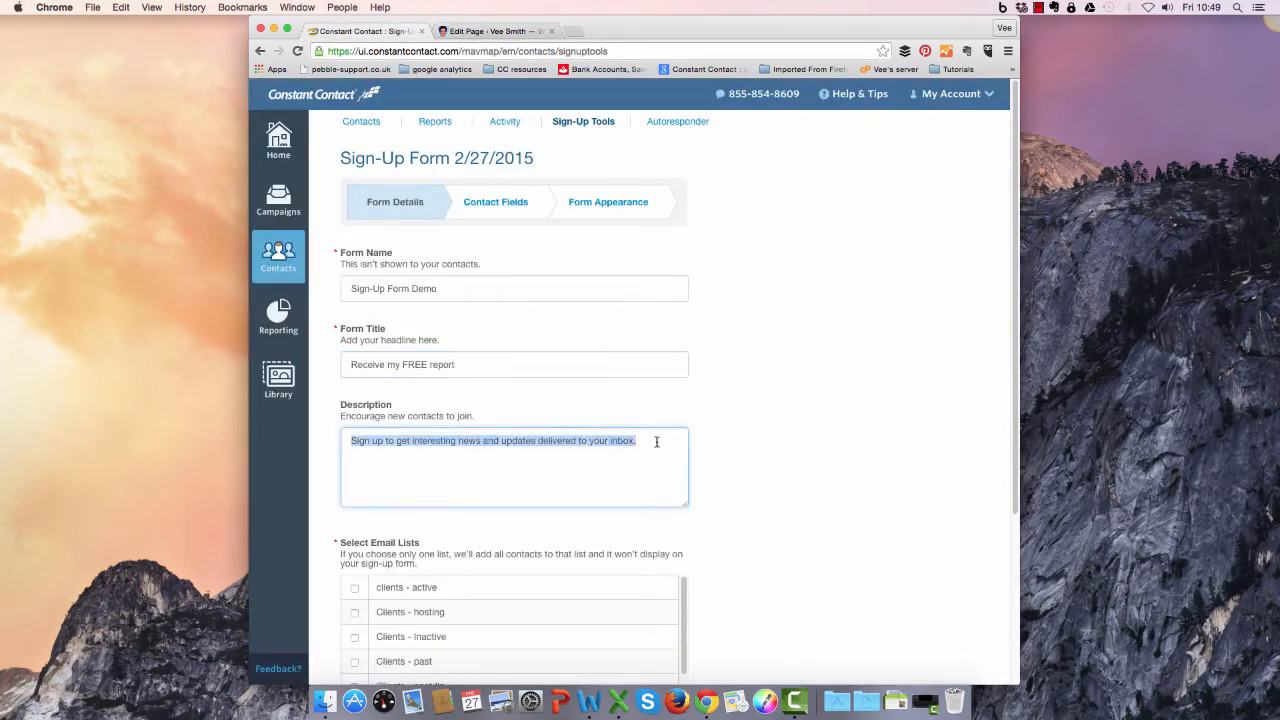
{"action": "key", "text": "super+v"}
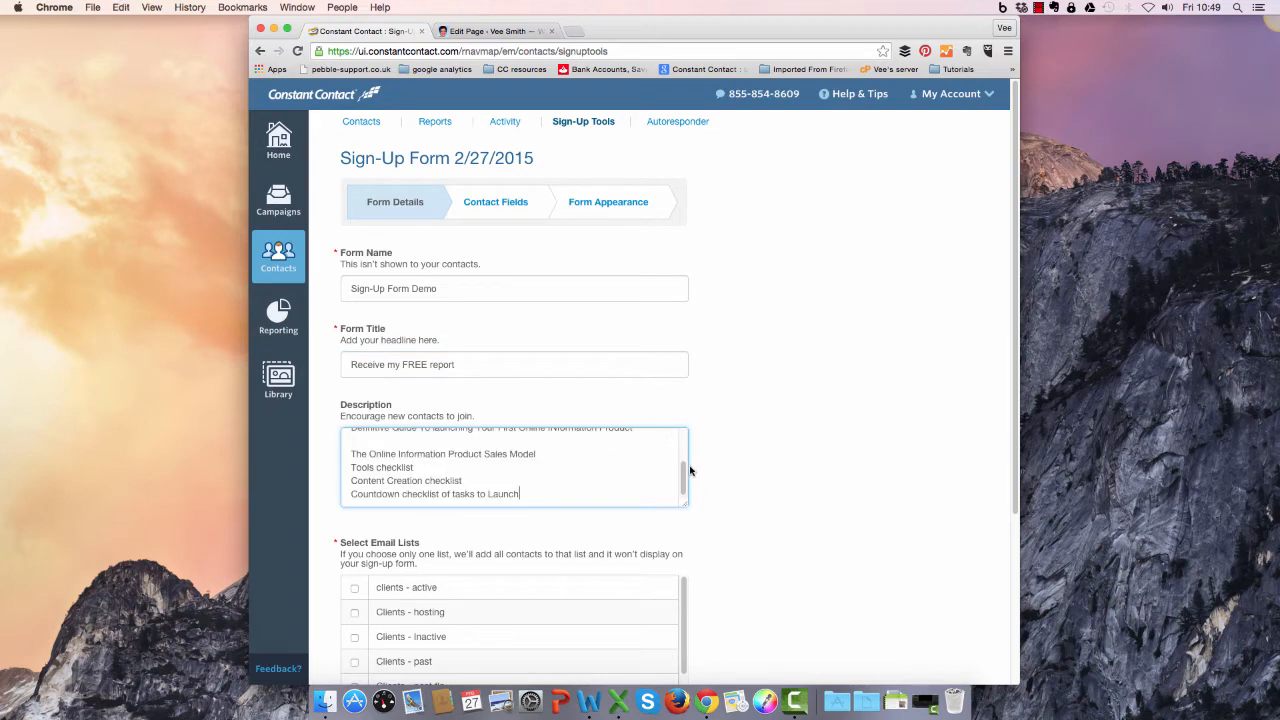
Correct the capitalisation of "Information" in the description line "Definitive Guide To launching Your First Online Information Product".
{"action": "left_click_drag", "start_coordinate": [680, 474], "coordinate": [683, 427]}
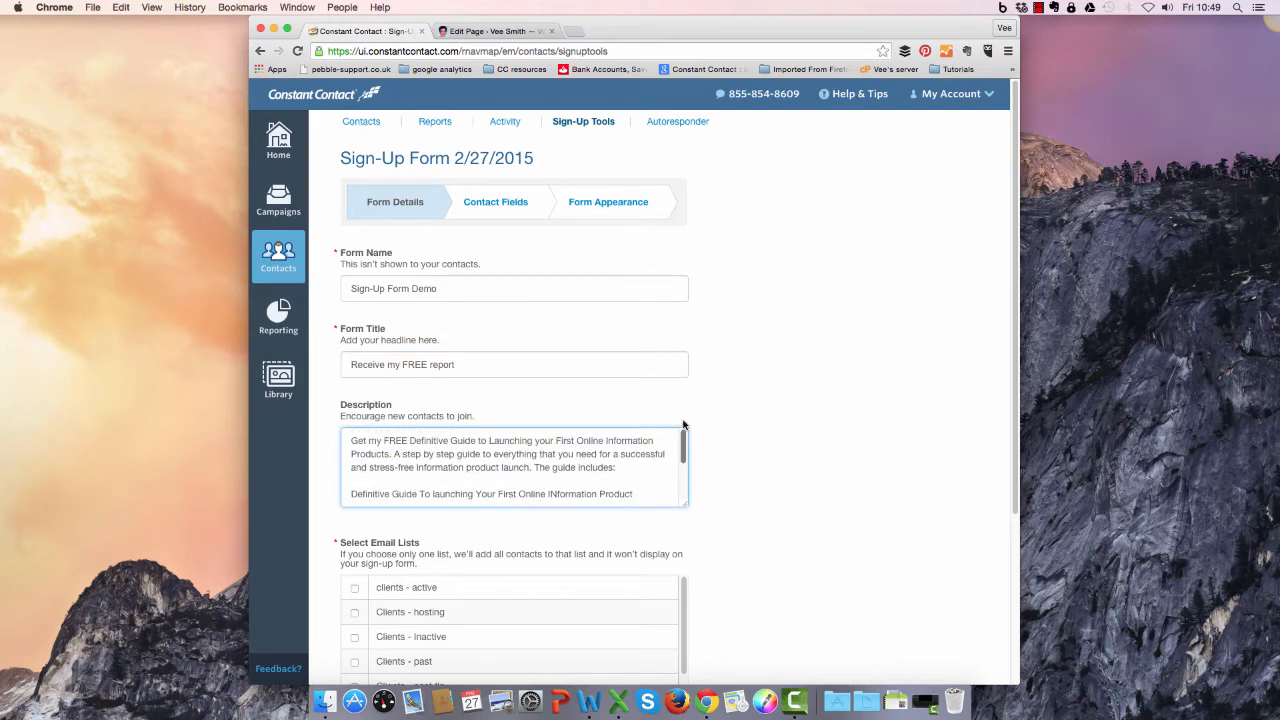
{"action": "left_click", "coordinate": [555, 494]}
{"action": "left_click_drag", "start_coordinate": [683, 453], "coordinate": [681, 496]}
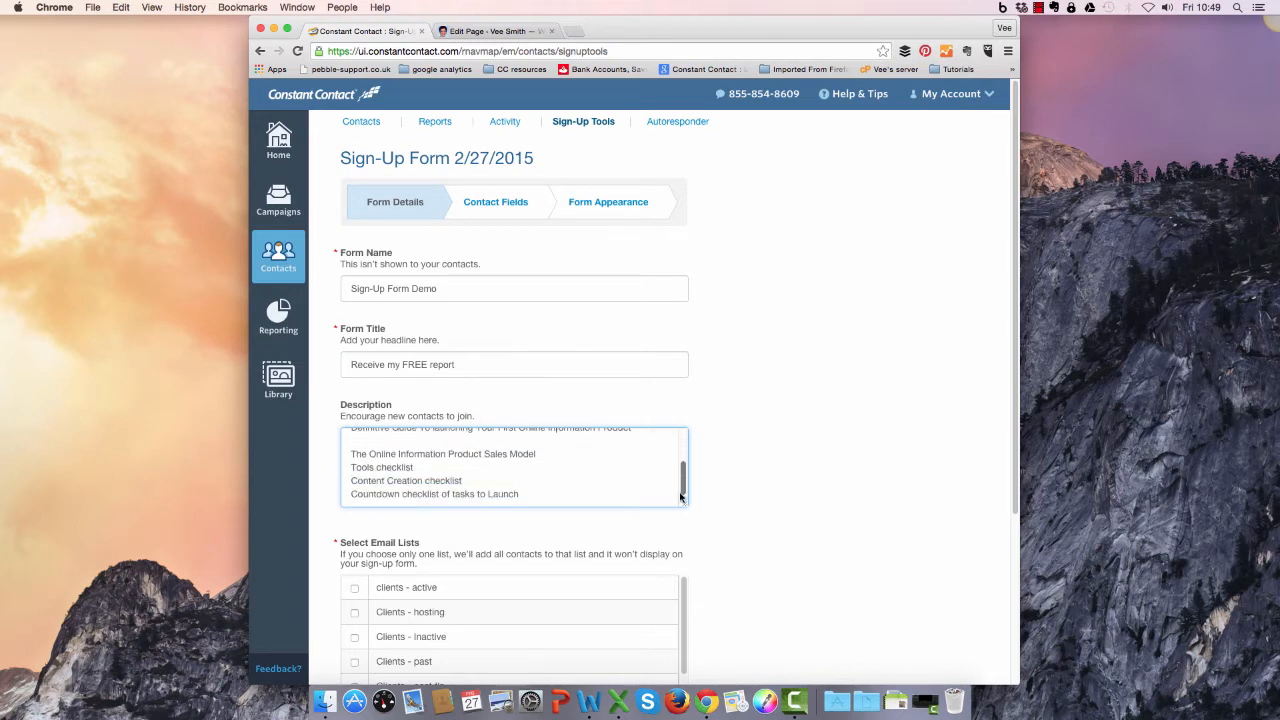
Assign the form to the "Signups - Definitive Info Products Guide" email list and continue to the contact fields.
{"action": "left_click_drag", "start_coordinate": [1013, 436], "coordinate": [1013, 569]}
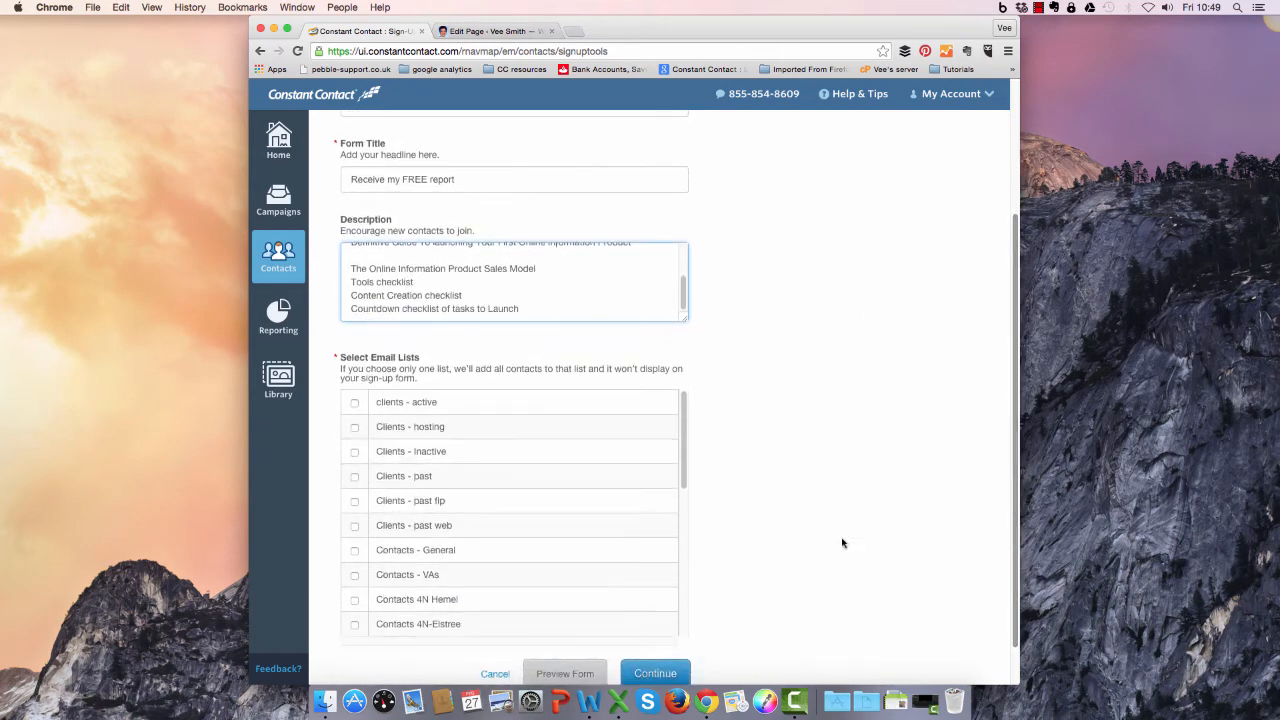
{"action": "left_click_drag", "start_coordinate": [684, 457], "coordinate": [682, 576]}
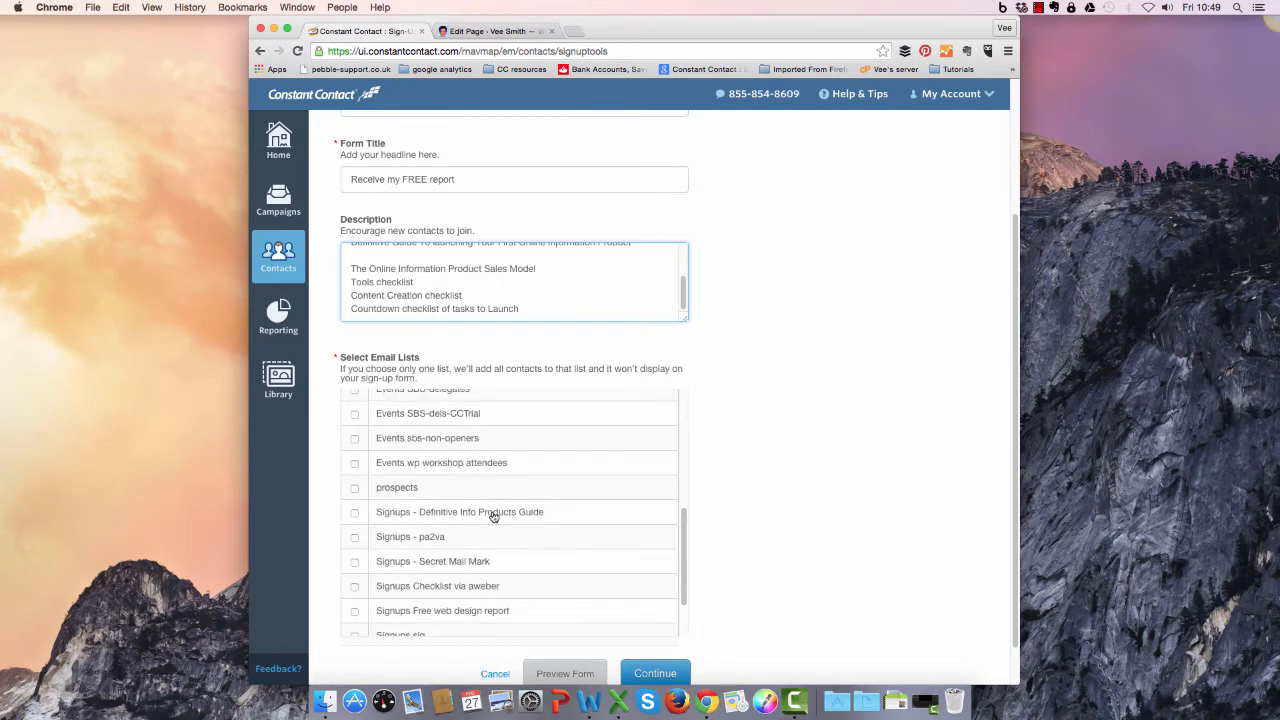
{"action": "left_click", "coordinate": [355, 512]}
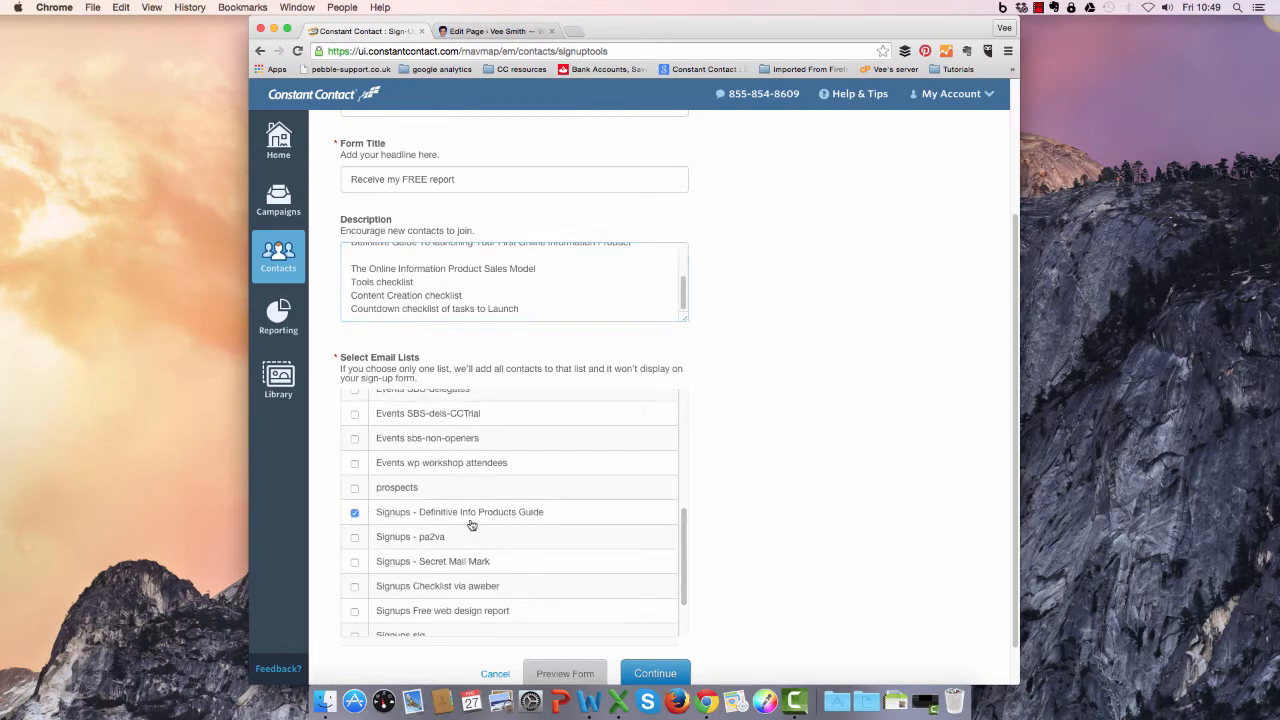
{"action": "scroll", "coordinate": [659, 676], "scroll_direction": "up", "scroll_amount": 3}
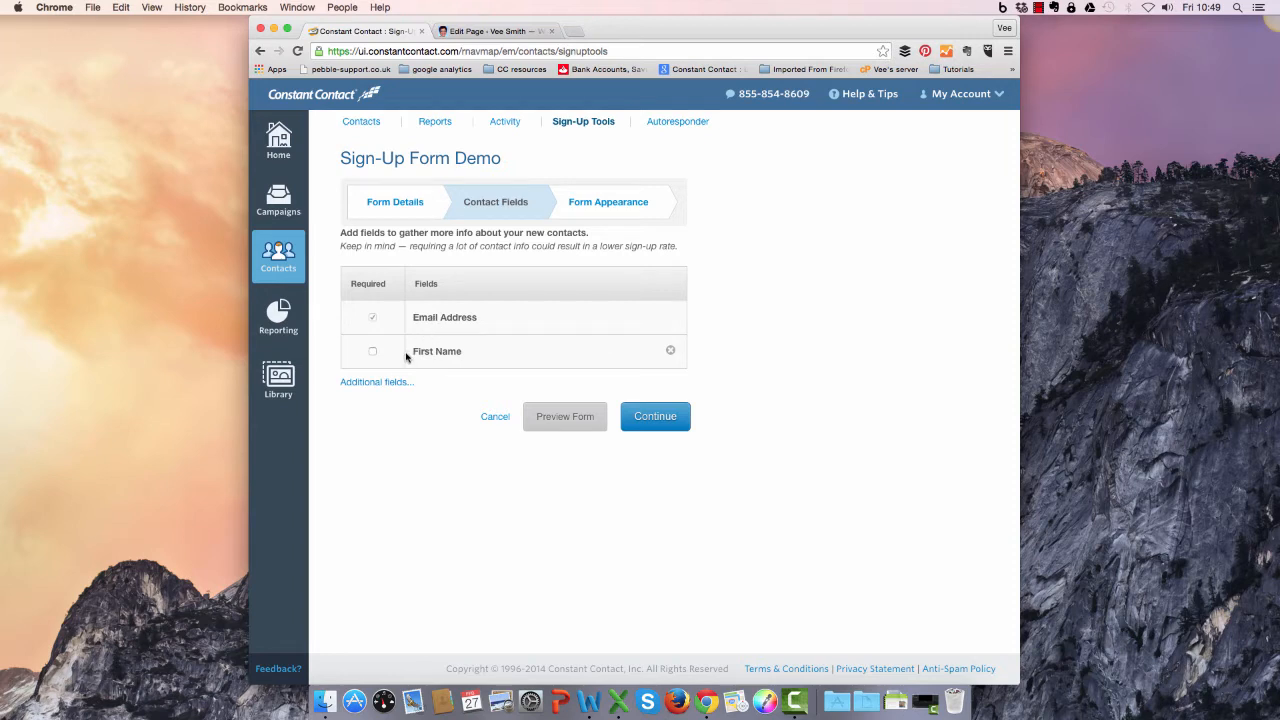
Leave First Name as an optional contact field and continue to the form appearance settings.
{"action": "left_click", "coordinate": [372, 352]}
{"action": "left_click", "coordinate": [372, 351]}
{"action": "left_click", "coordinate": [650, 424]}
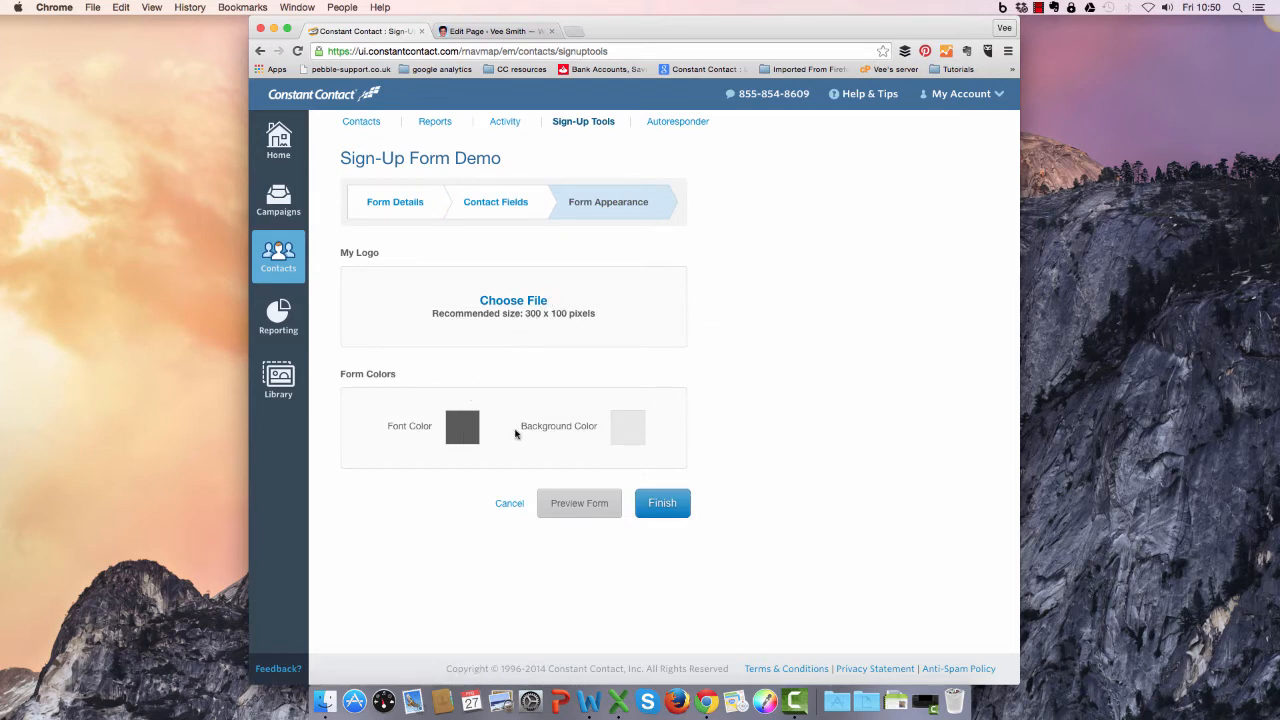
Preview the form, and in its details delete the description text from "The guide includes:" to the end.
{"action": "left_click", "coordinate": [588, 505]}
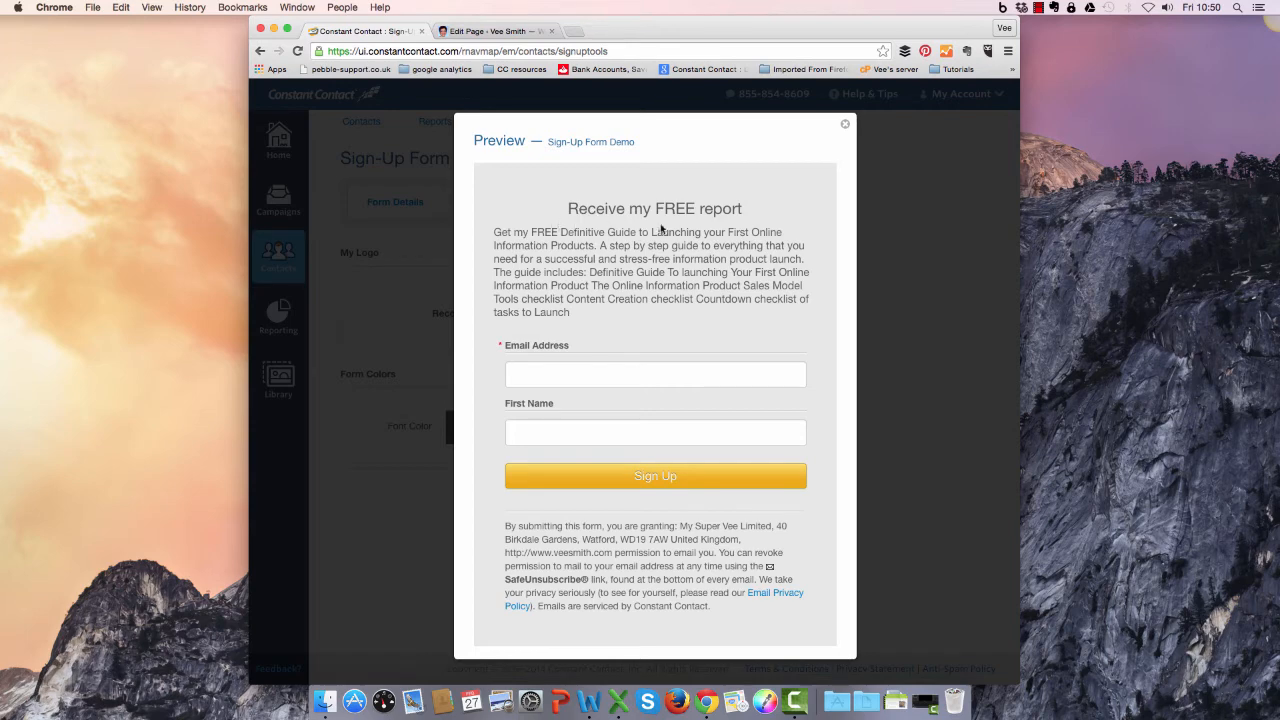
{"action": "left_click", "coordinate": [846, 127]}
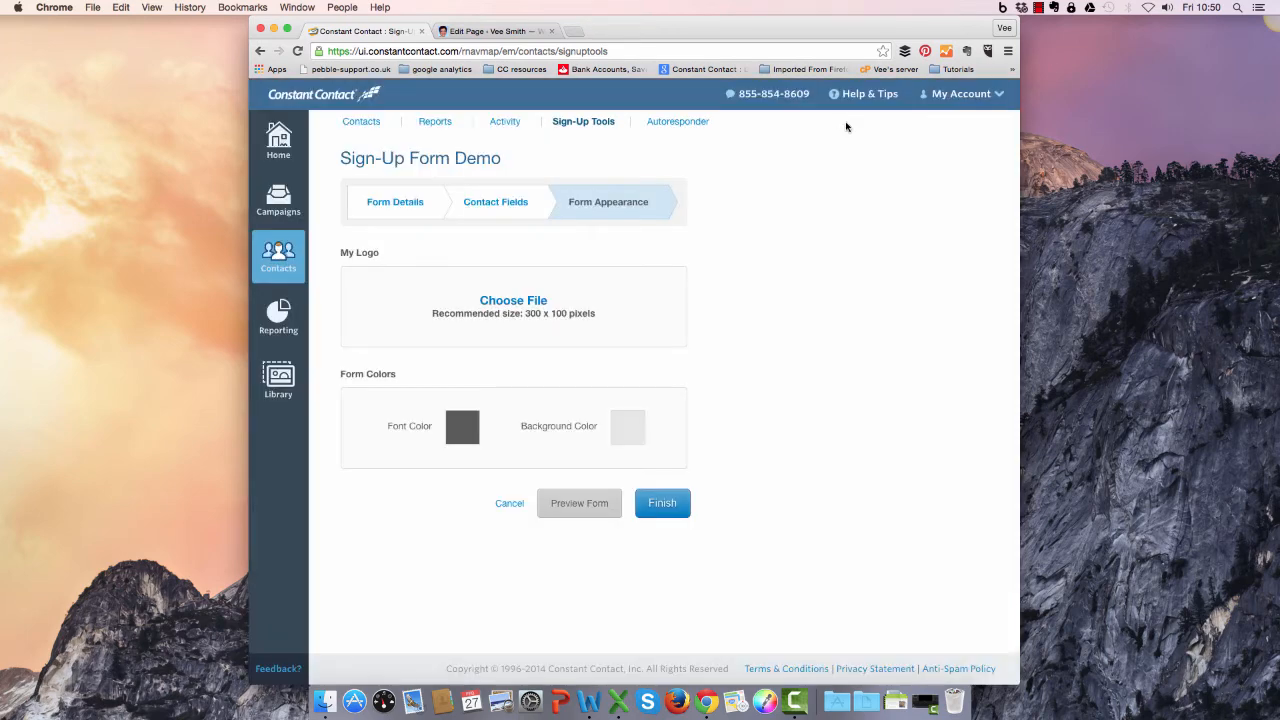
{"action": "left_click", "coordinate": [382, 202]}
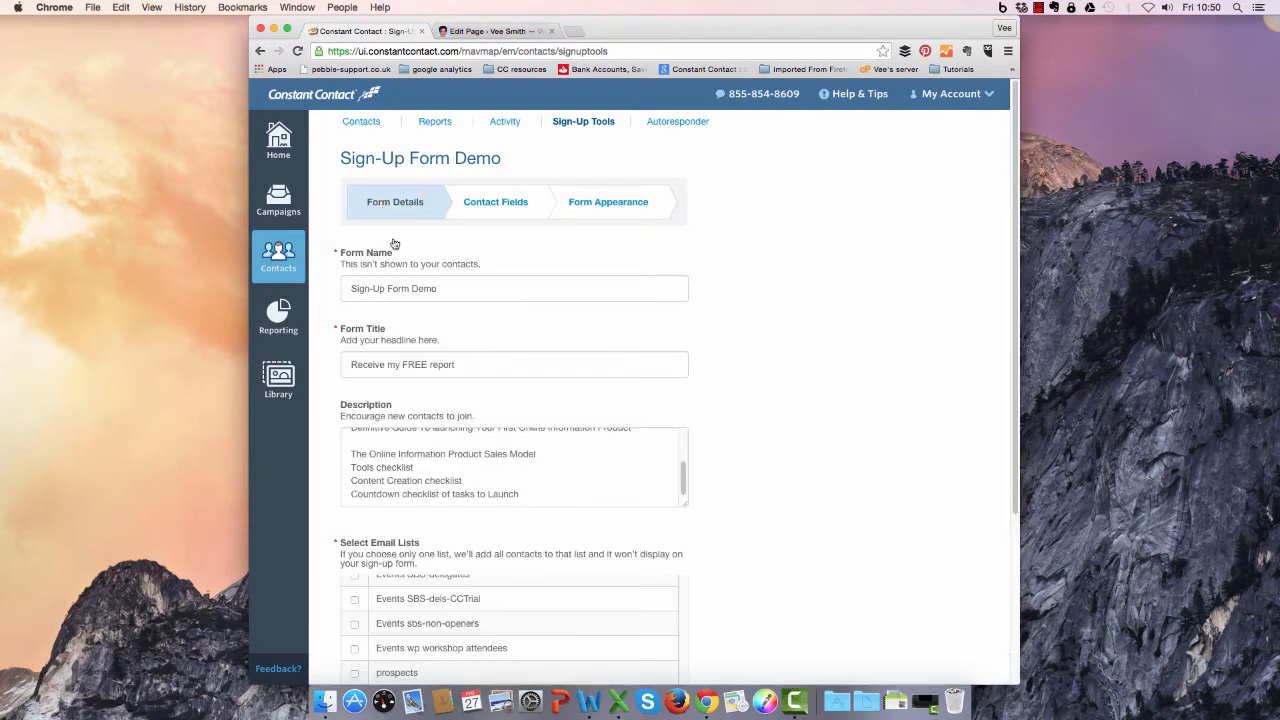
{"action": "left_click_drag", "start_coordinate": [684, 474], "coordinate": [685, 440]}
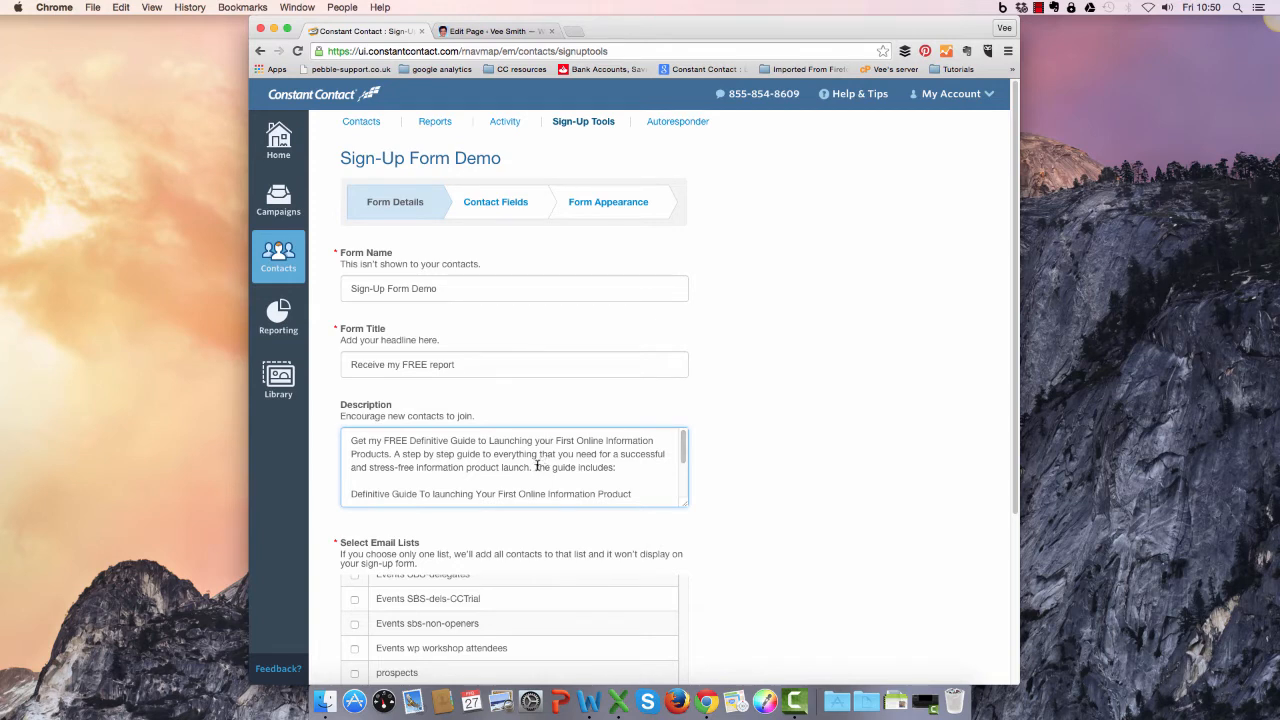
{"action": "left_click_drag", "start_coordinate": [543, 470], "coordinate": [585, 525]}
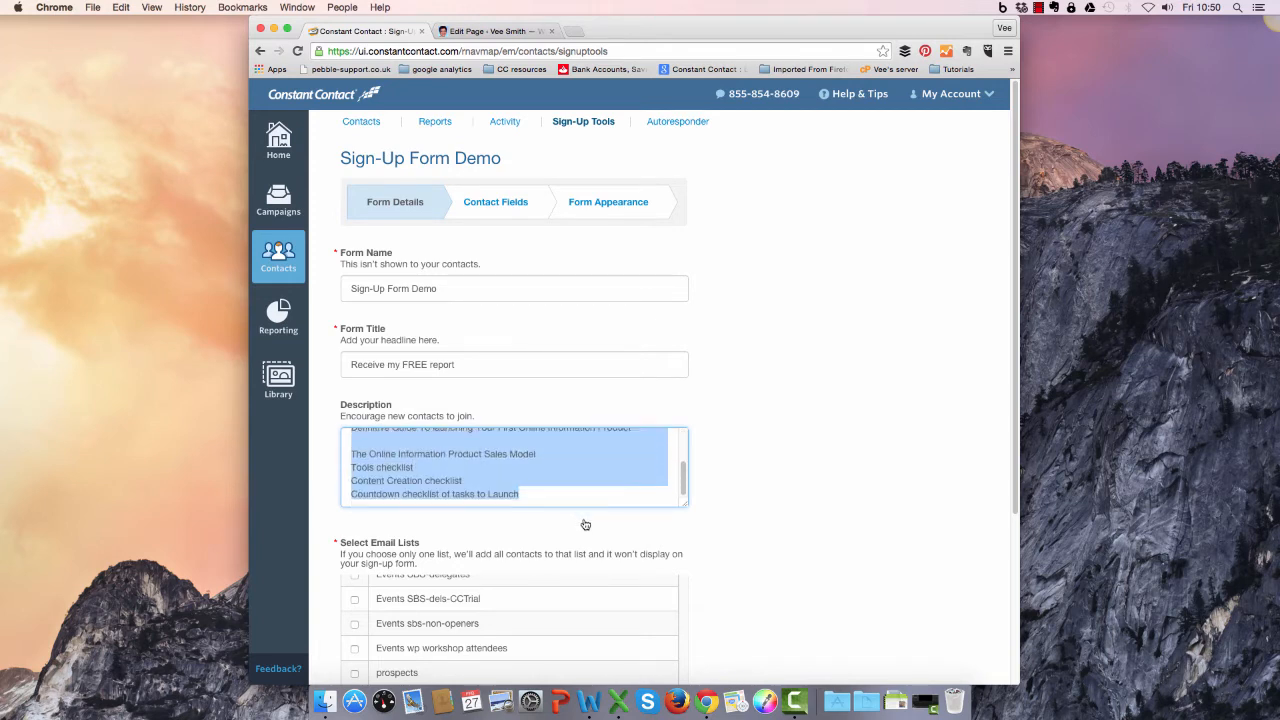
{"action": "key", "text": "BackSpace"}
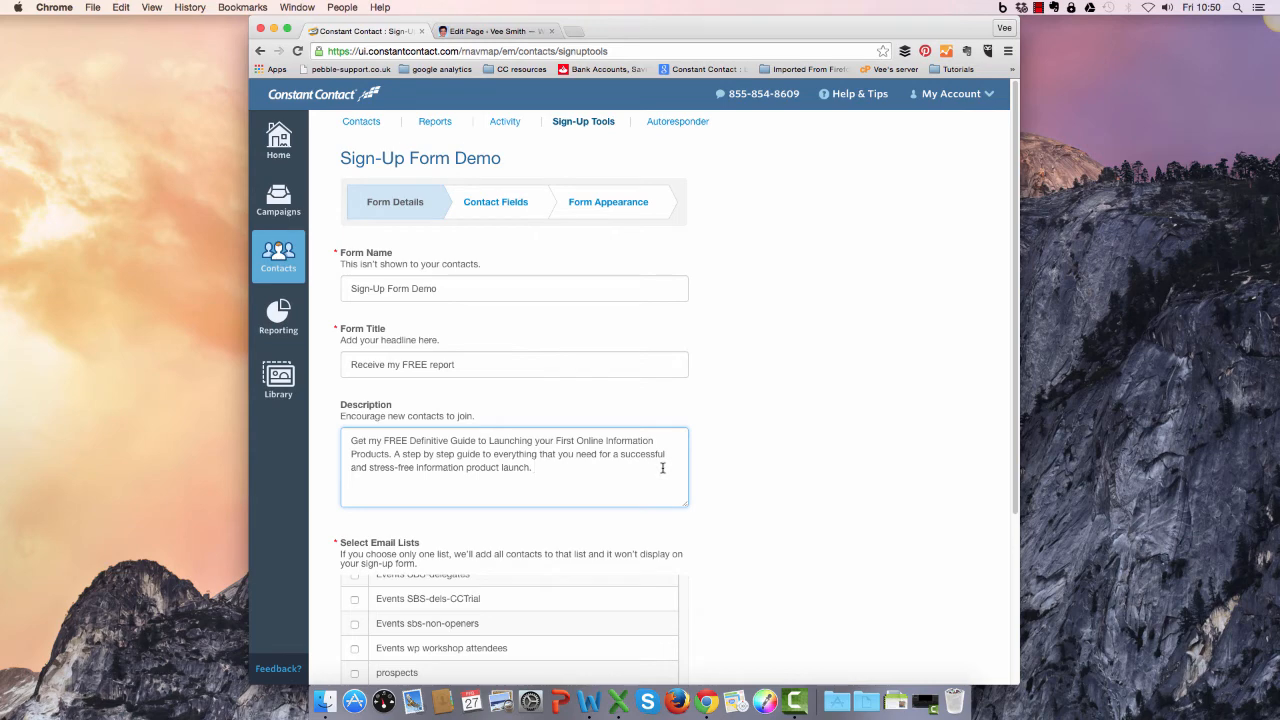
Preview the form with the shortened description and proceed through the contact fields to the form appearance settings.
{"action": "left_click_drag", "start_coordinate": [1016, 370], "coordinate": [1013, 573]}
{"action": "left_click", "coordinate": [578, 624]}
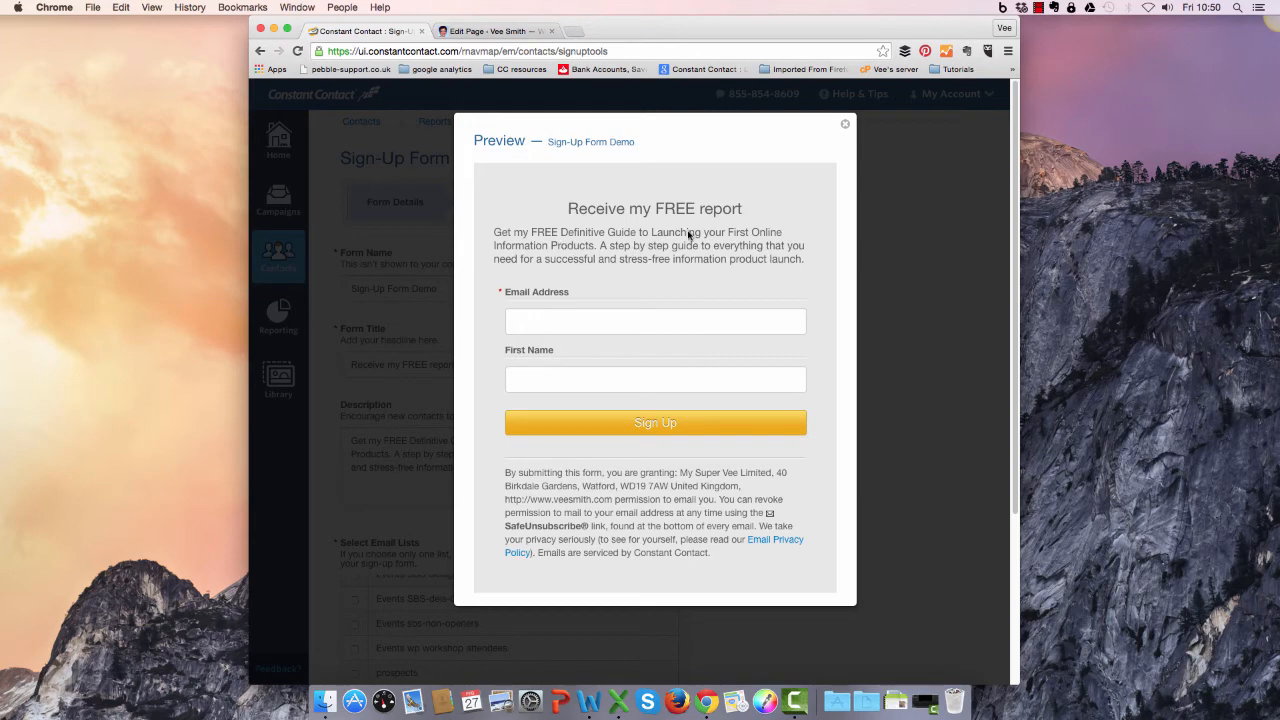
{"action": "left_click", "coordinate": [845, 124]}
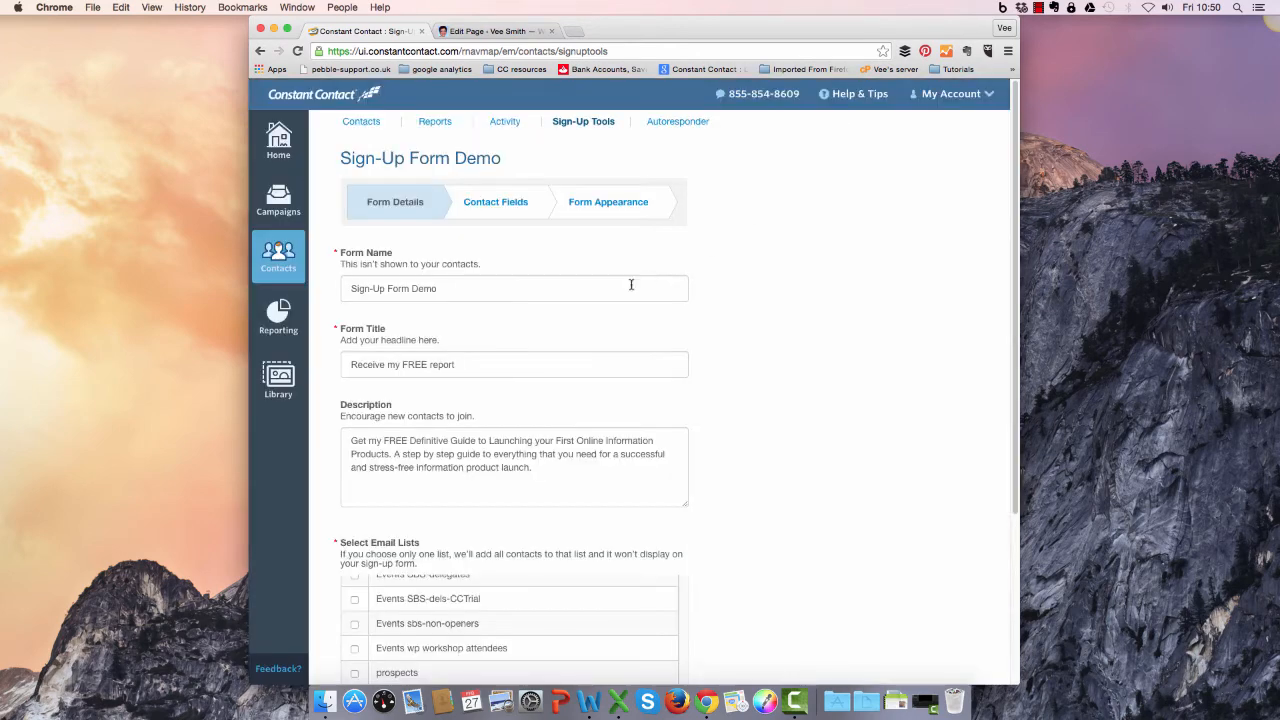
{"action": "scroll", "coordinate": [1003, 380], "scroll_direction": "down", "scroll_amount": 5}
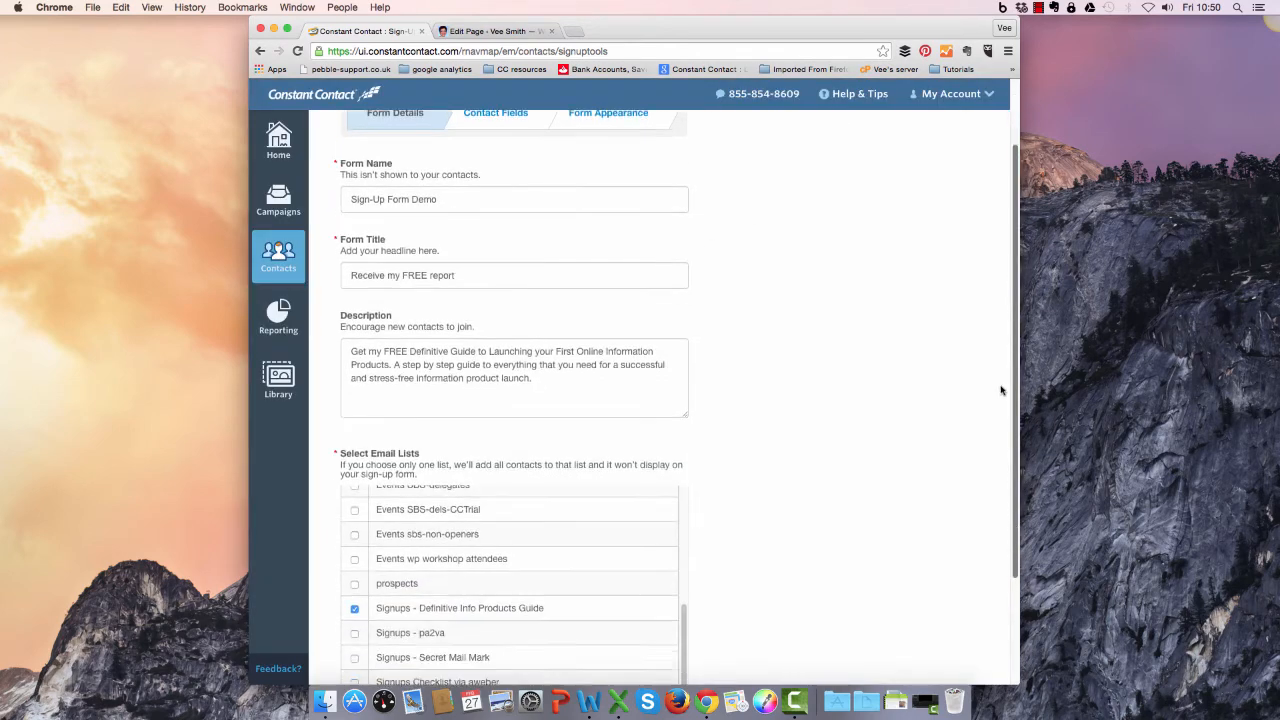
{"action": "left_click", "coordinate": [655, 624]}
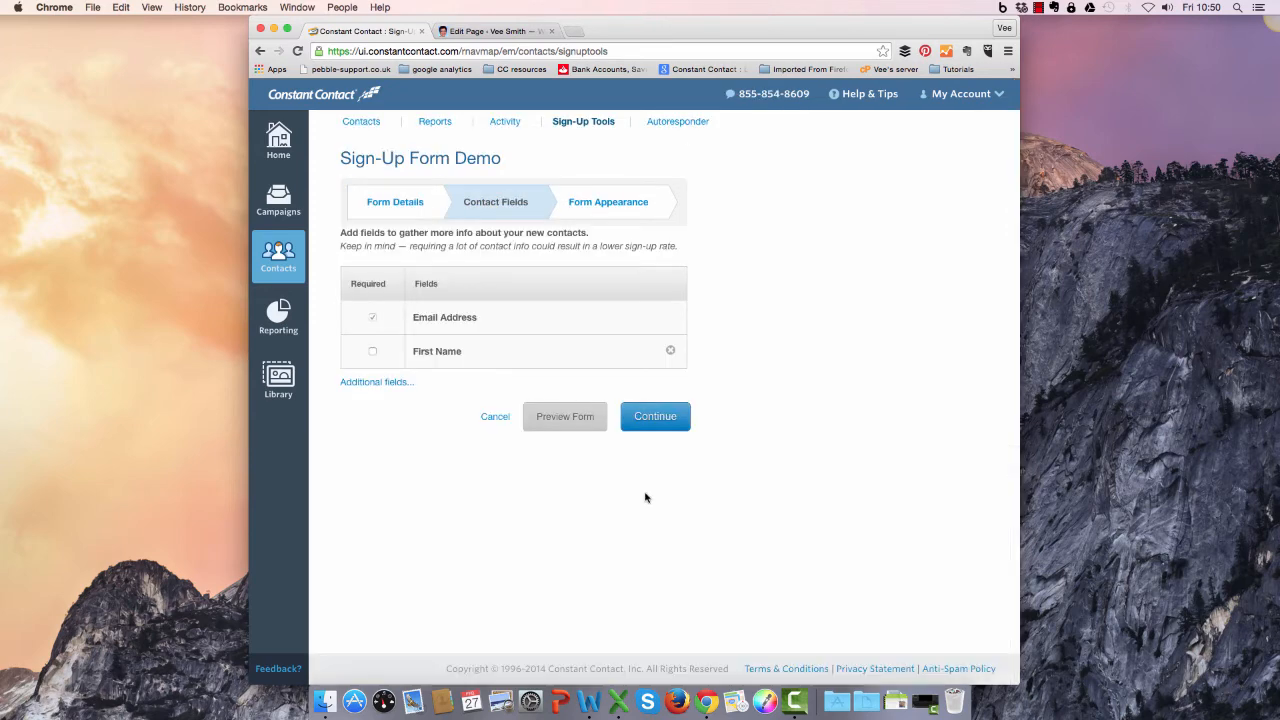
{"action": "left_click", "coordinate": [646, 415]}
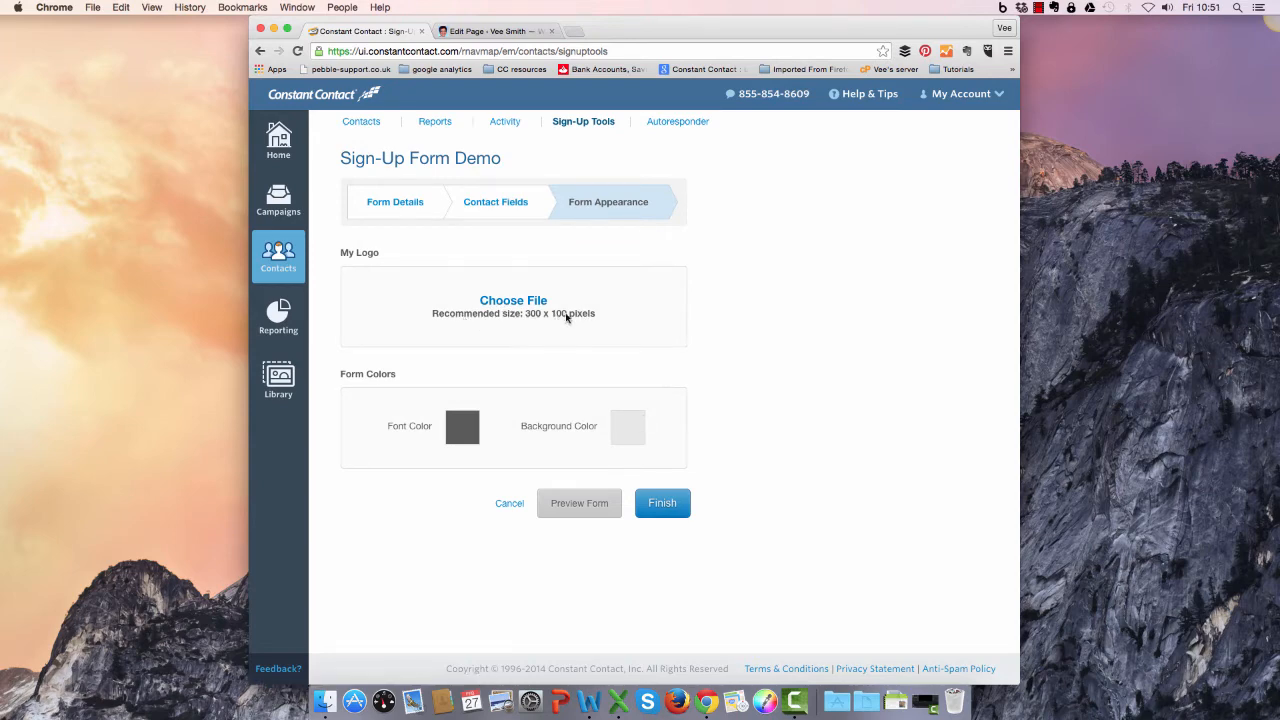
Insert the 600x300 "Get the FREE Guide" image from the image library as the form's logo.
{"action": "left_click", "coordinate": [508, 304]}
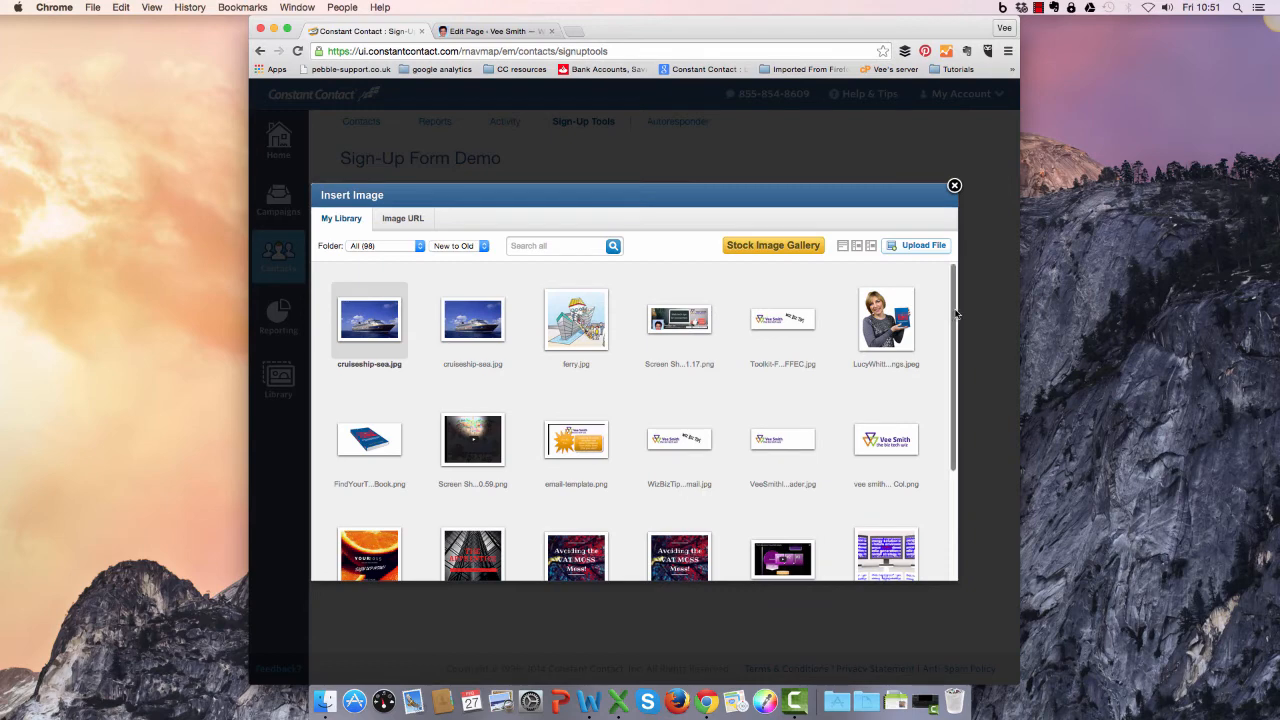
{"action": "left_click_drag", "start_coordinate": [954, 315], "coordinate": [950, 469]}
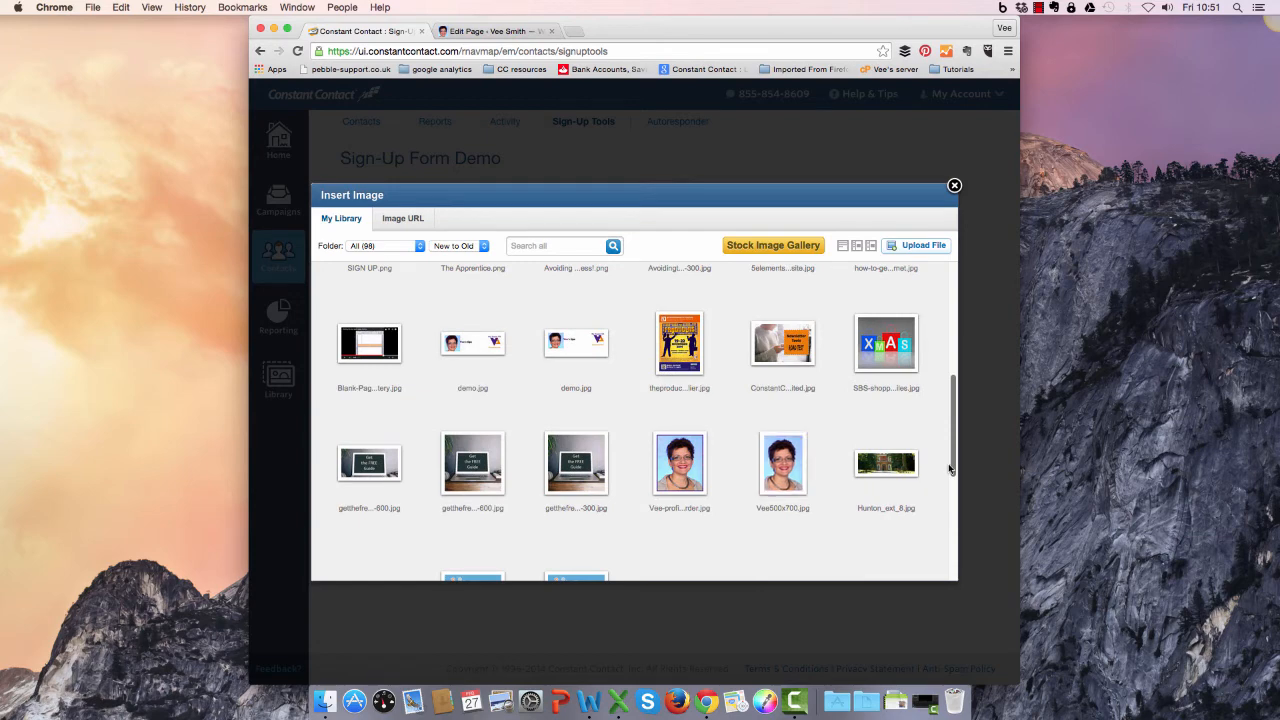
{"action": "left_click_drag", "start_coordinate": [950, 469], "coordinate": [950, 505]}
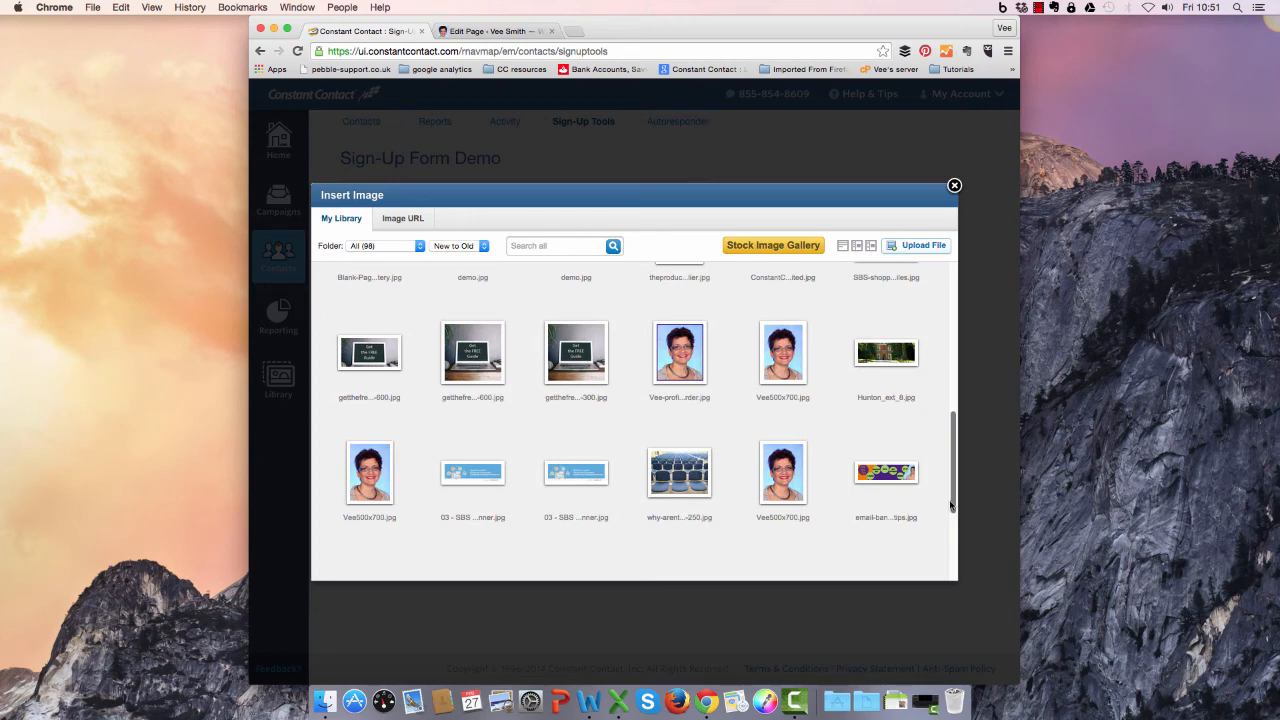
{"action": "mouse_move", "coordinate": [364, 350]}
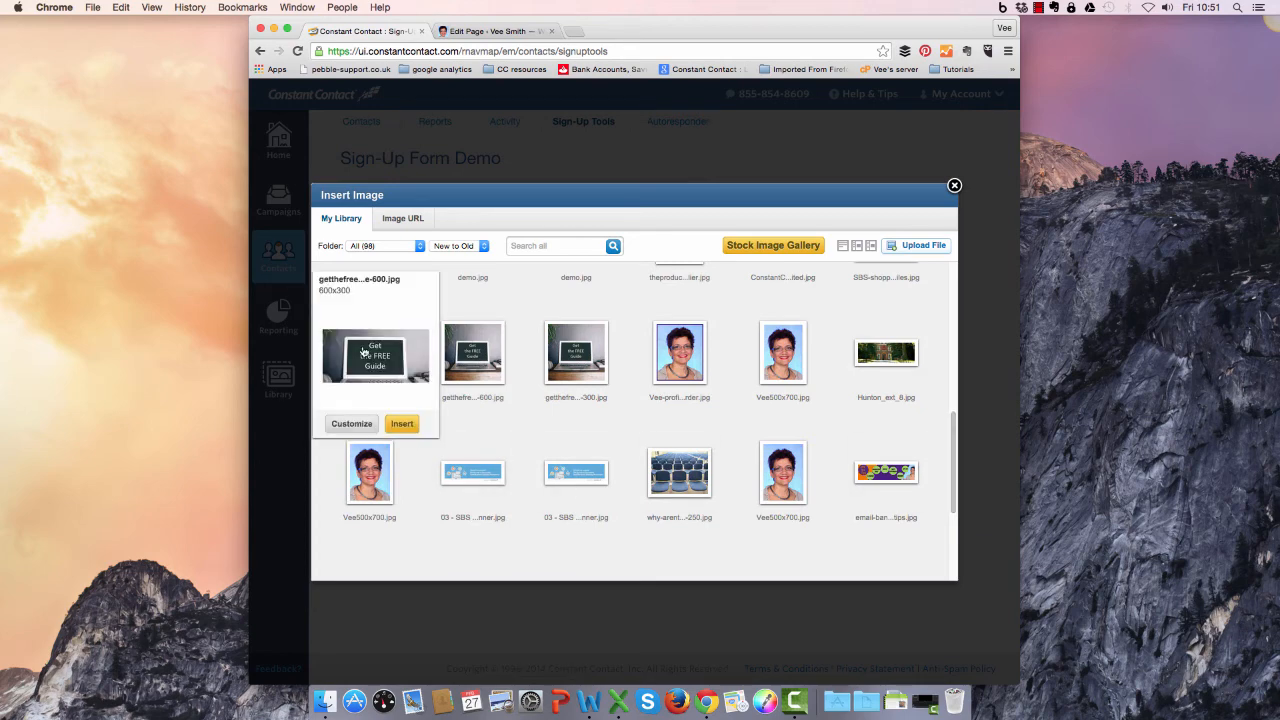
{"action": "left_click", "coordinate": [400, 425]}
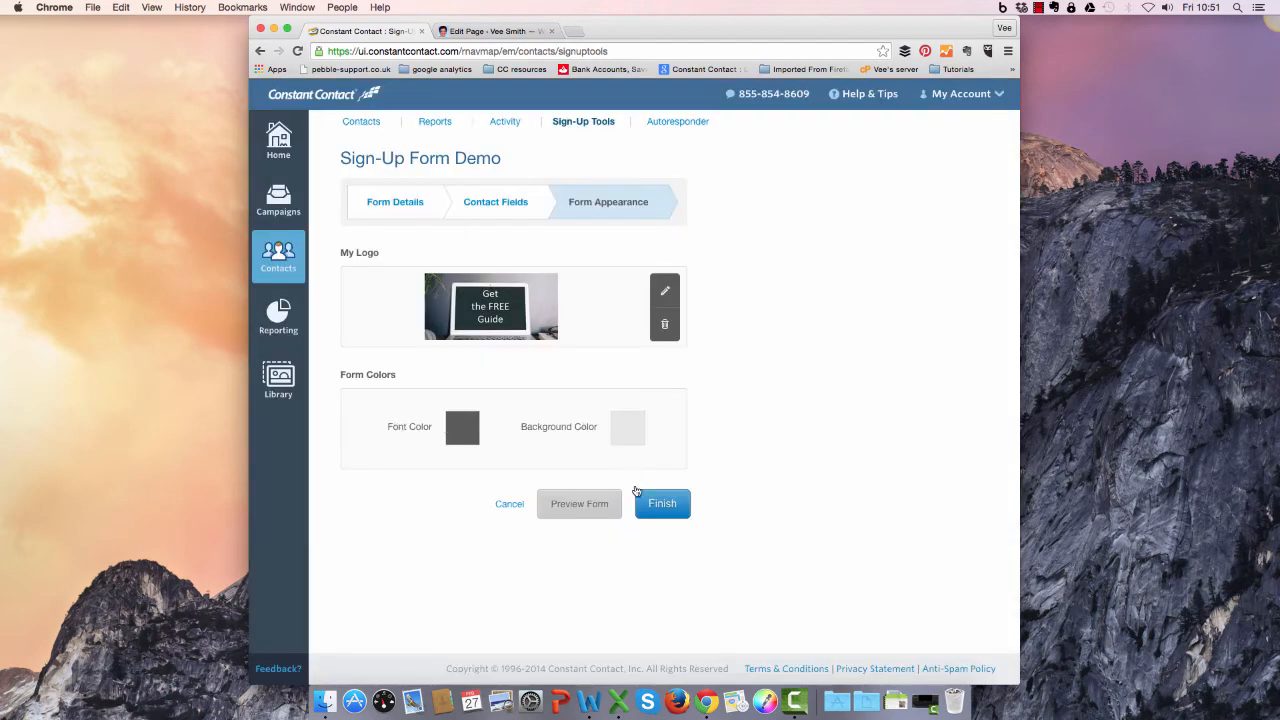
Preview the form with its new logo and finish the sign-up form.
{"action": "left_click", "coordinate": [579, 503]}
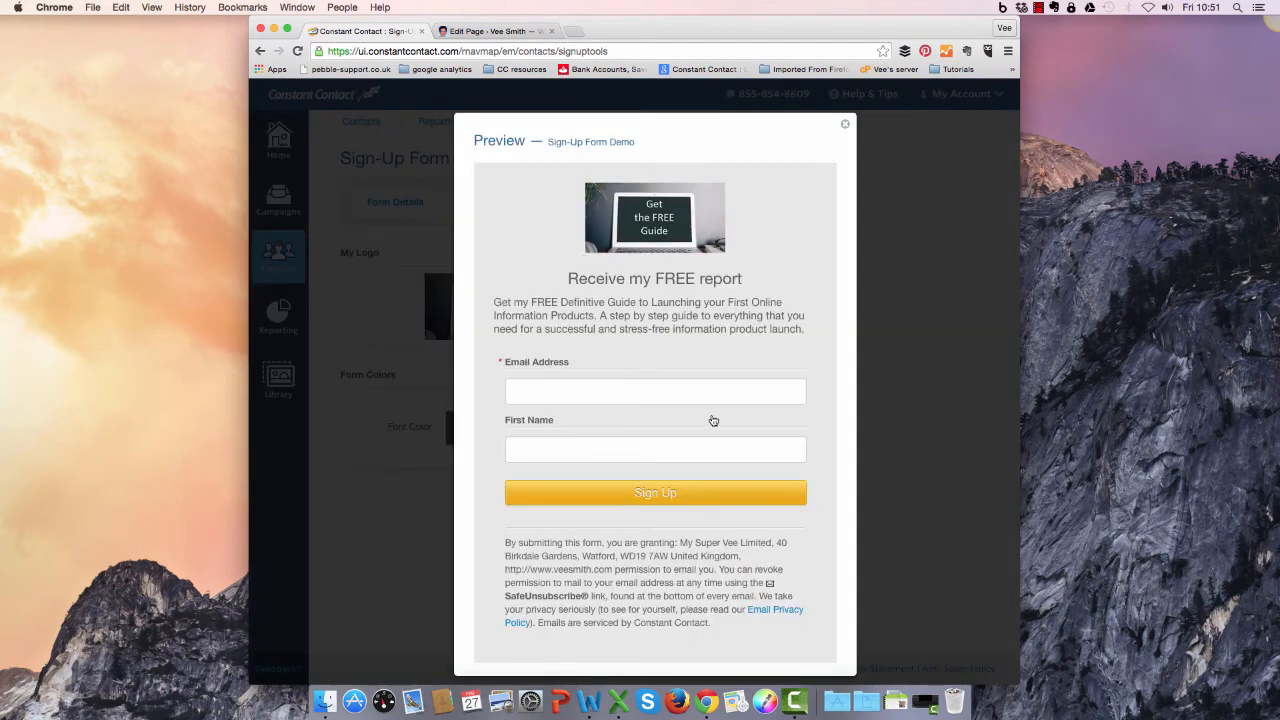
{"action": "left_click", "coordinate": [845, 127]}
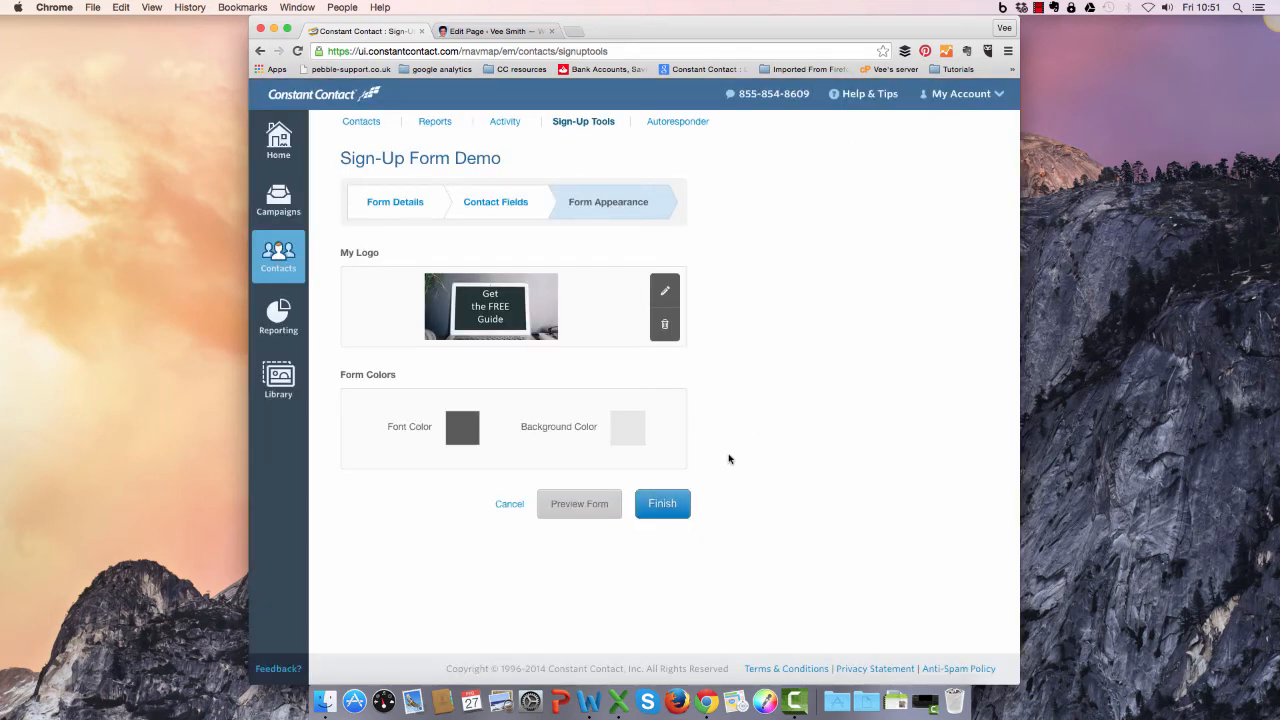
{"action": "left_click", "coordinate": [665, 505]}
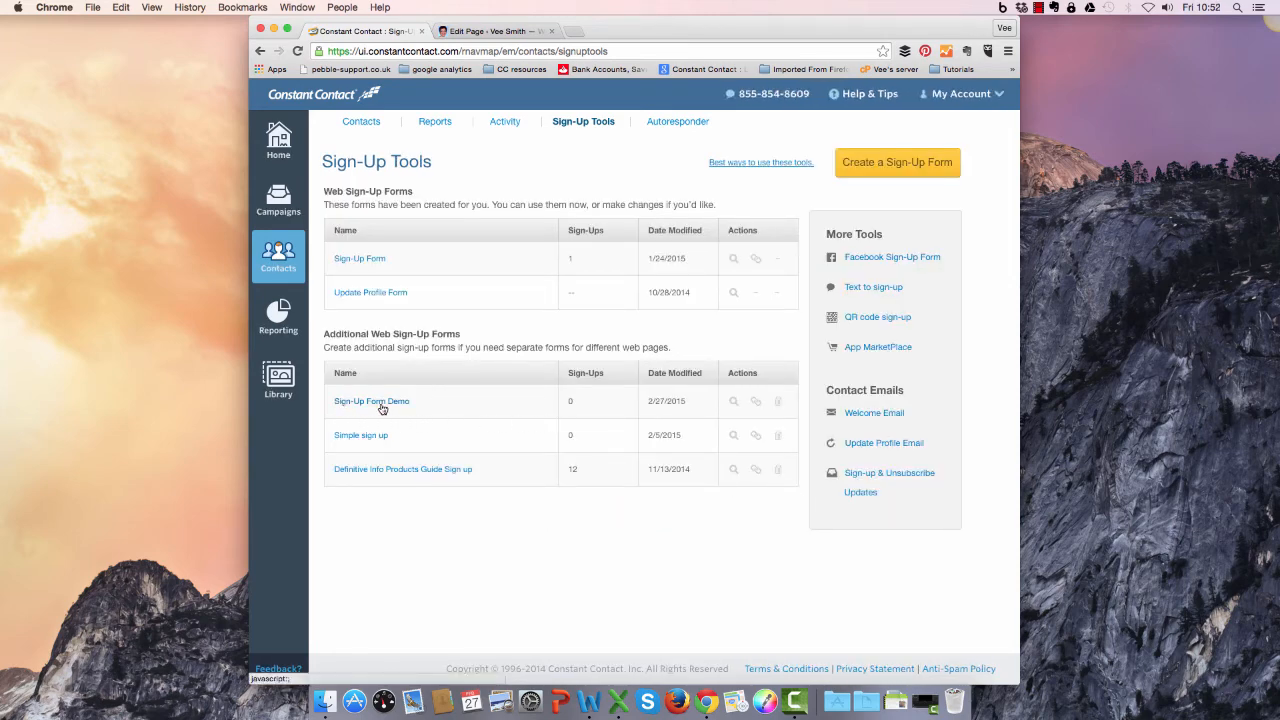
Start a sign-up button for Sign-Up Form Demo with an orange background and white text.
{"action": "left_click", "coordinate": [756, 402]}
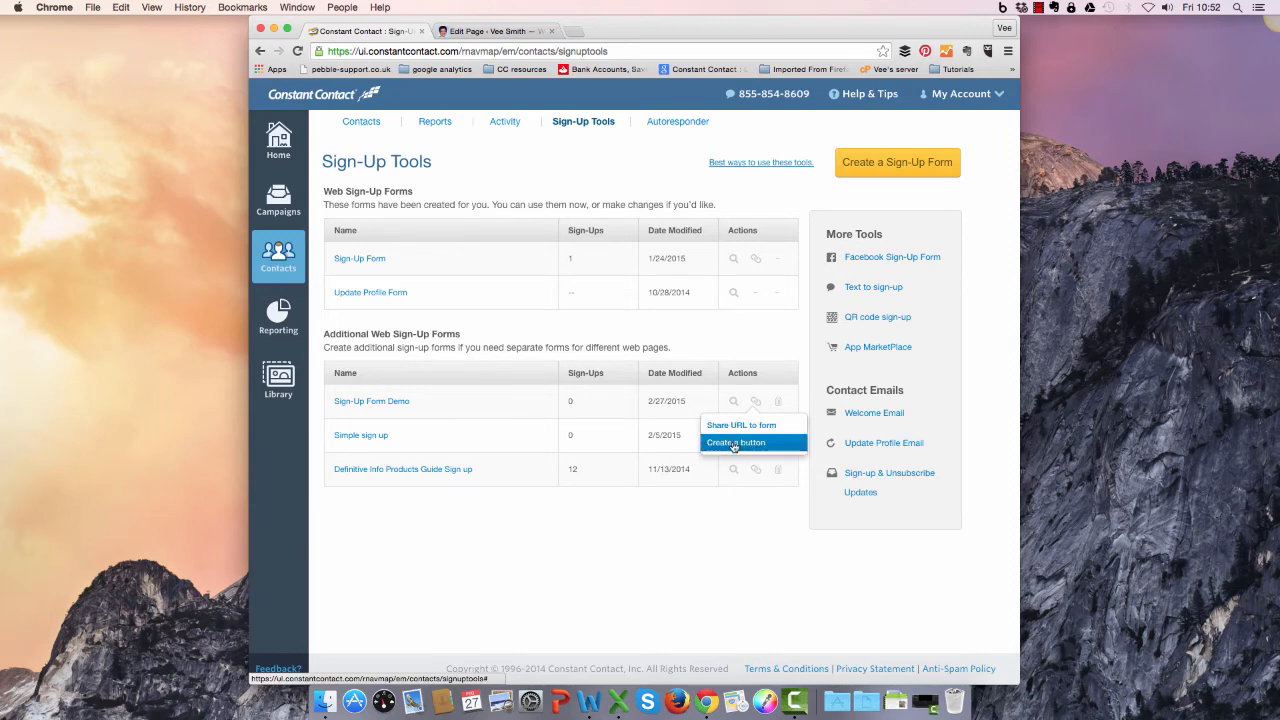
{"action": "left_click", "coordinate": [735, 444]}
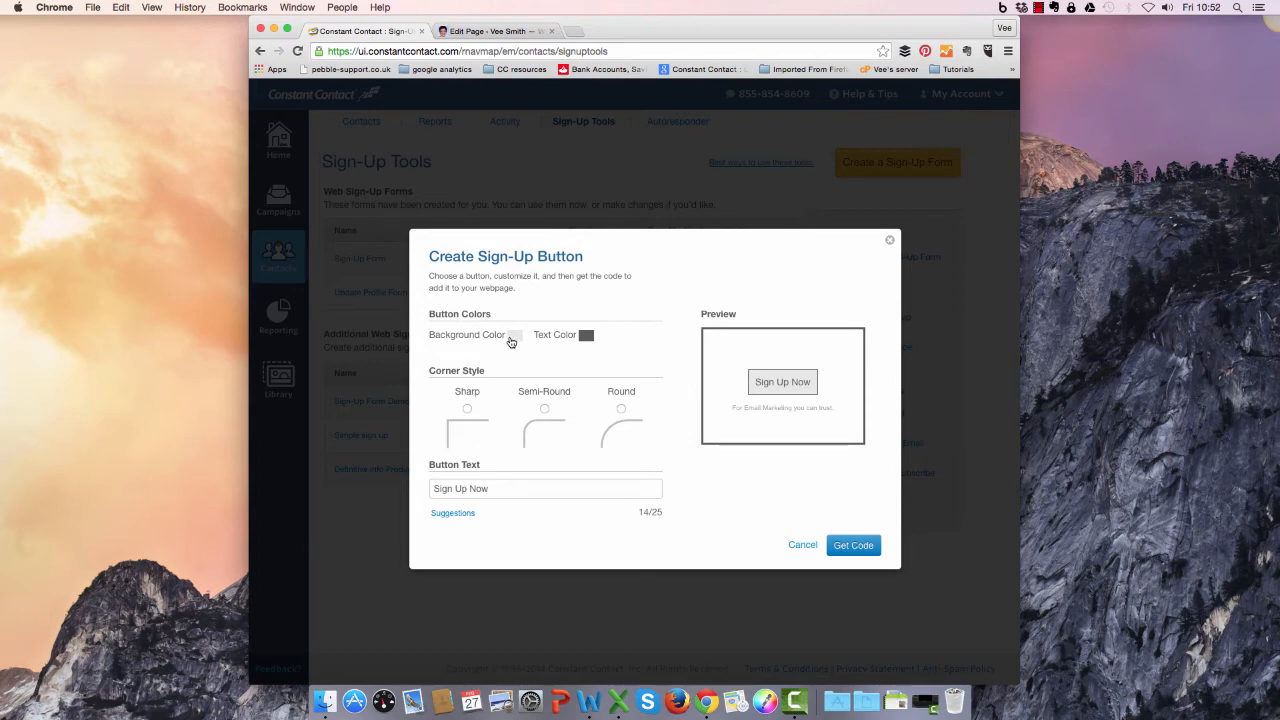
{"action": "left_click", "coordinate": [514, 338]}
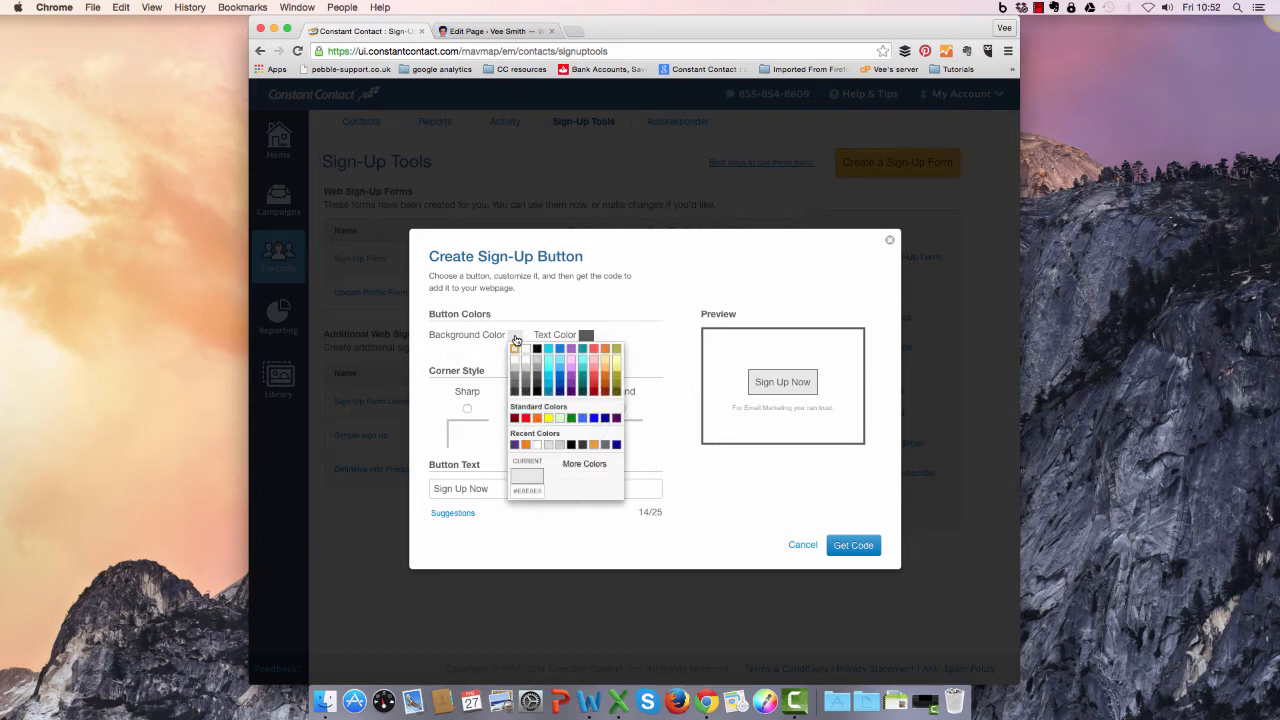
{"action": "left_click", "coordinate": [526, 446]}
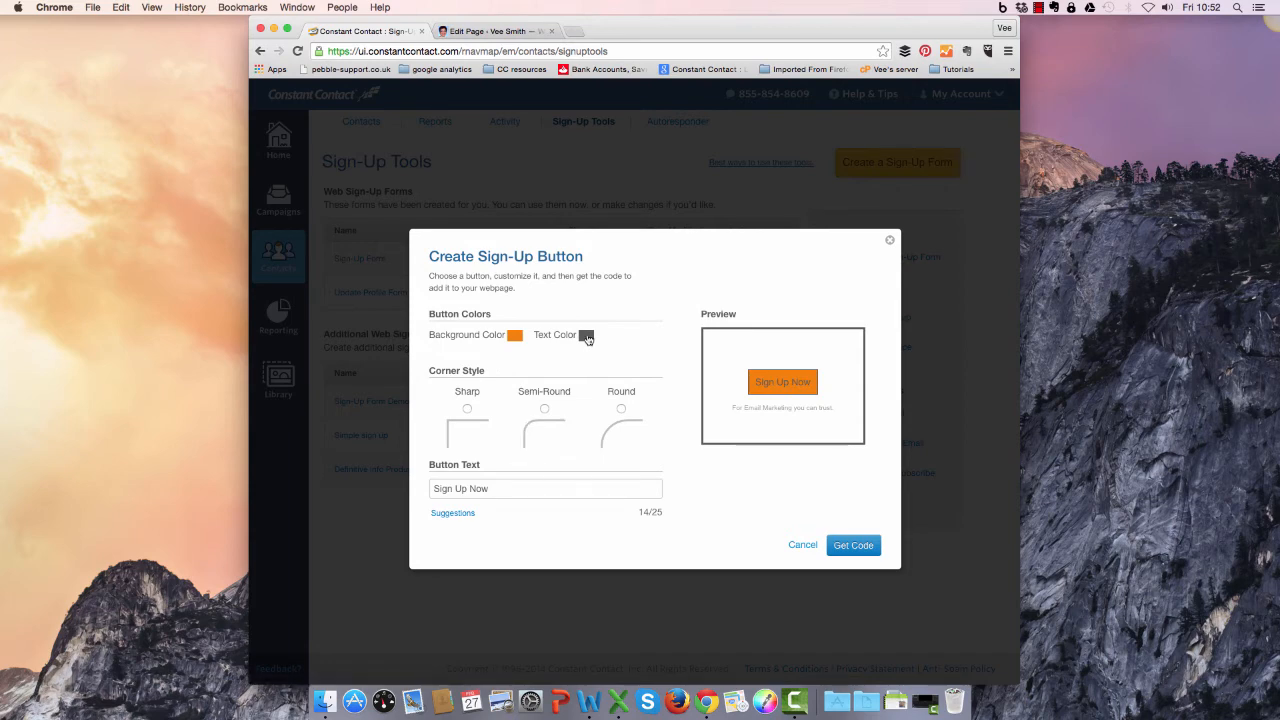
{"action": "left_click", "coordinate": [587, 337]}
{"action": "left_click", "coordinate": [609, 446]}
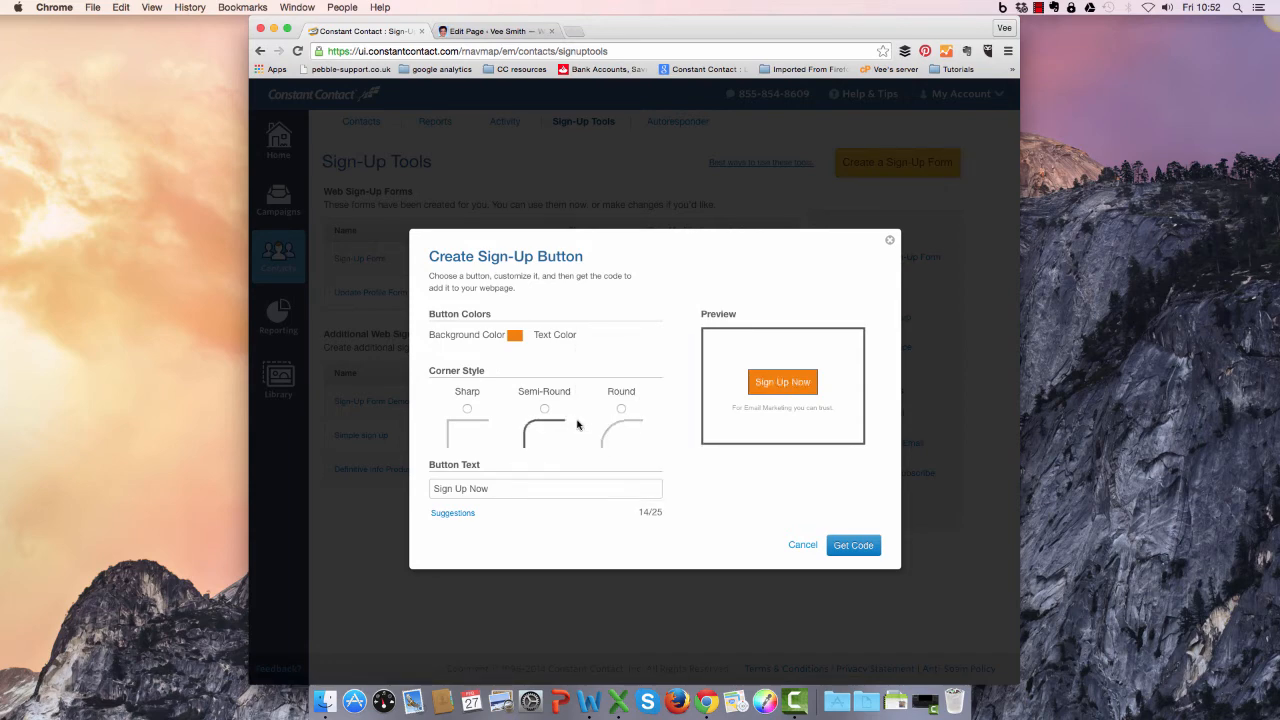
Give the sign-up button the Round corner style and set its text to "YES PLEASE!".
{"action": "left_click", "coordinate": [622, 410]}
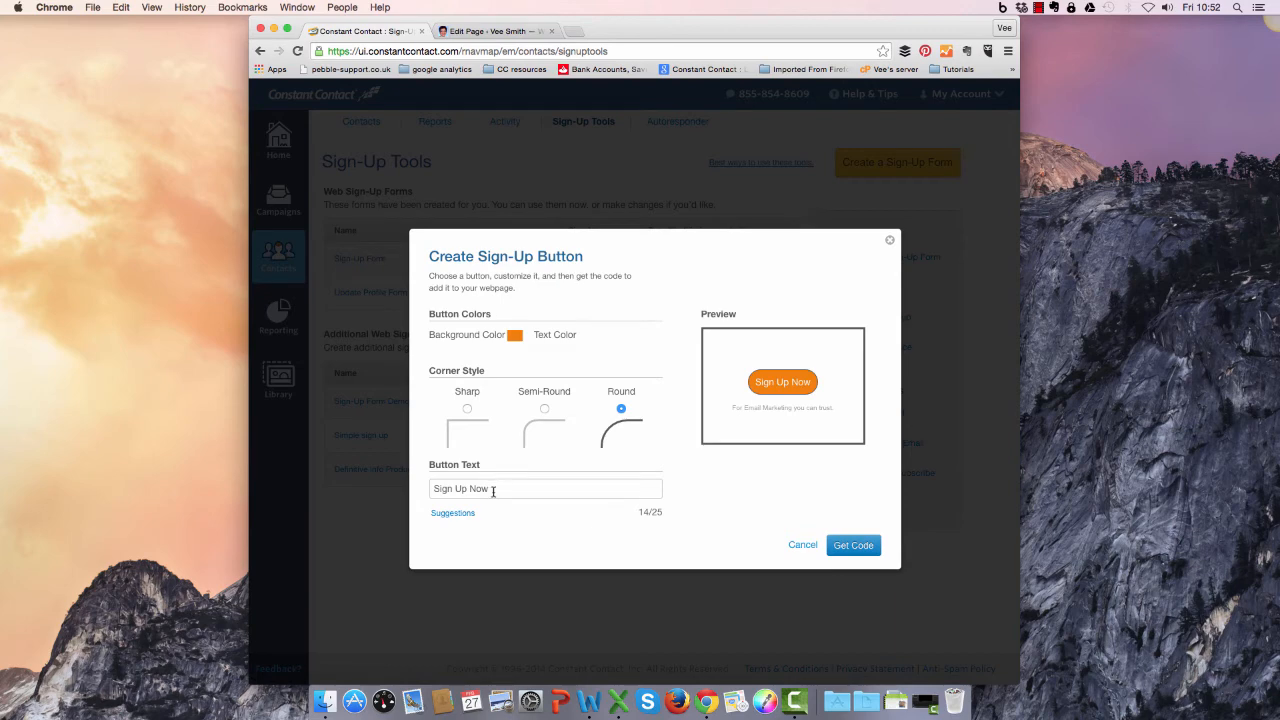
{"action": "left_click_drag", "start_coordinate": [494, 490], "coordinate": [420, 492]}
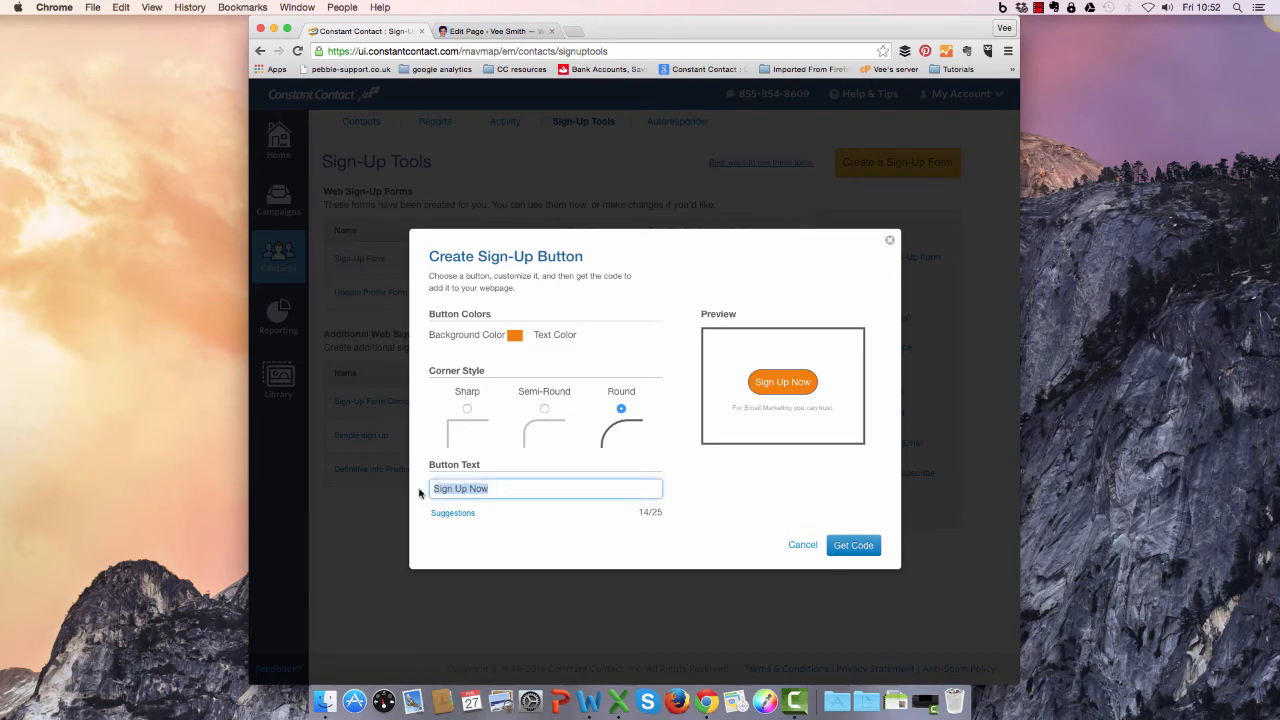
{"action": "type", "text": "YES PLEASE!"}
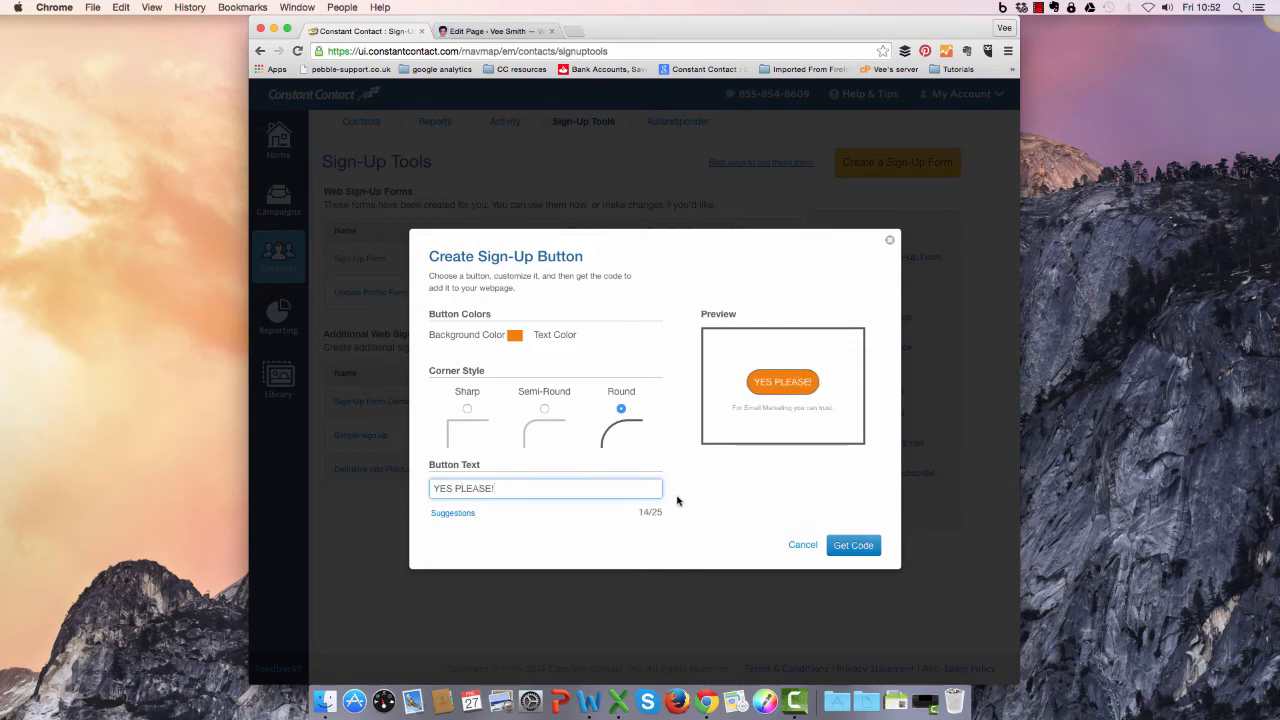
Generate the sign-up button's code and copy all of it.
{"action": "left_click", "coordinate": [853, 545]}
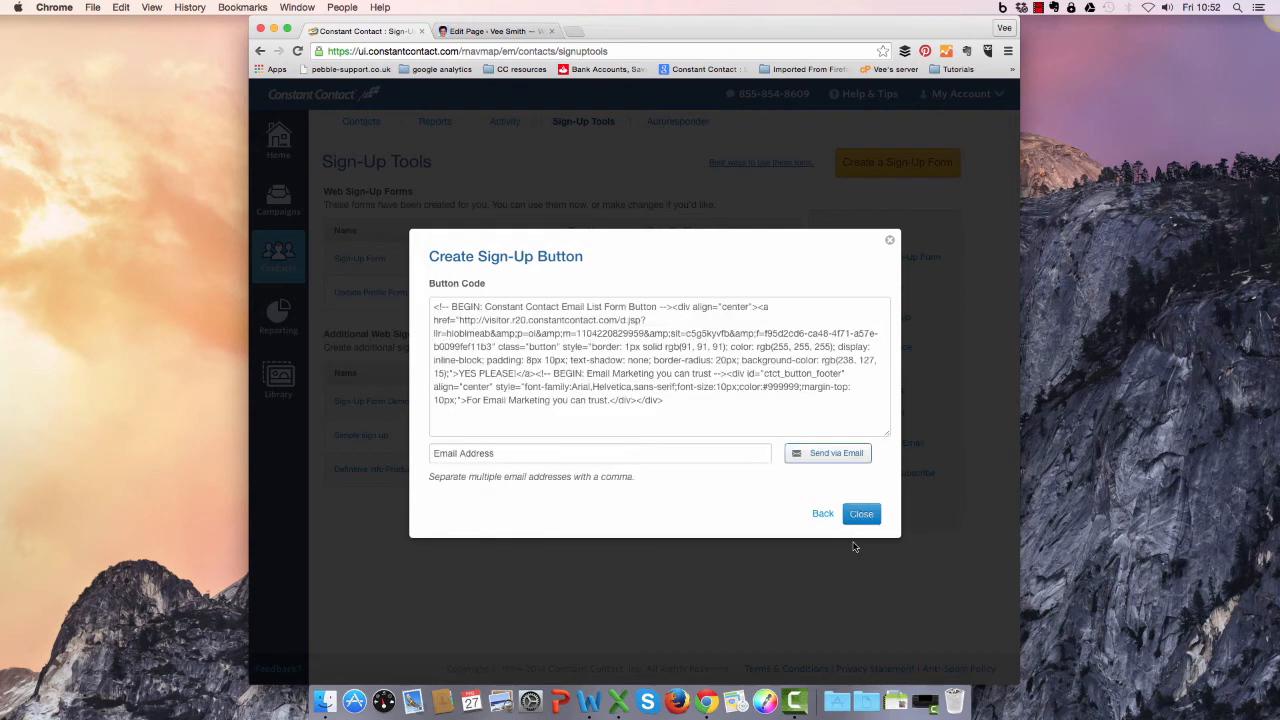
{"action": "left_click", "coordinate": [669, 403]}
{"action": "key", "text": "super+a"}
{"action": "key", "text": "super+c"}
Switch to the freebie page in the WordPress editor and paste the button code below the bullet list in the page's HTML.
{"action": "left_click", "coordinate": [476, 30]}
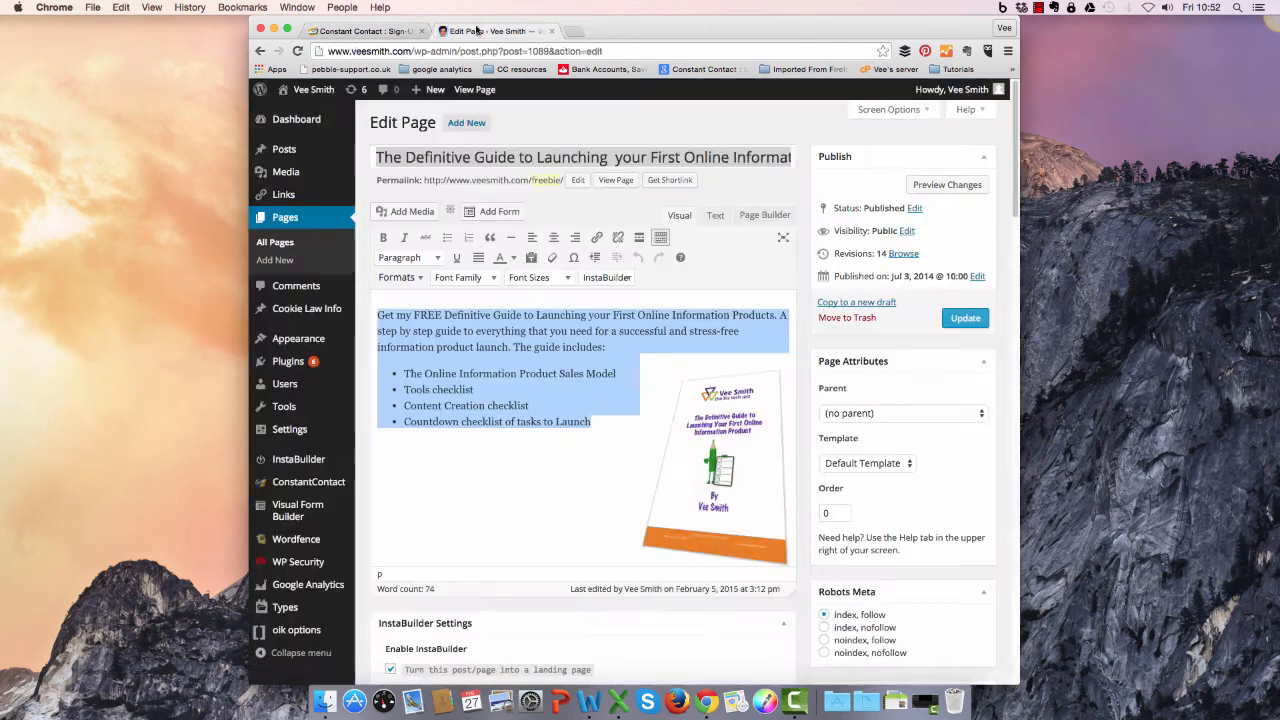
{"action": "left_click", "coordinate": [514, 452]}
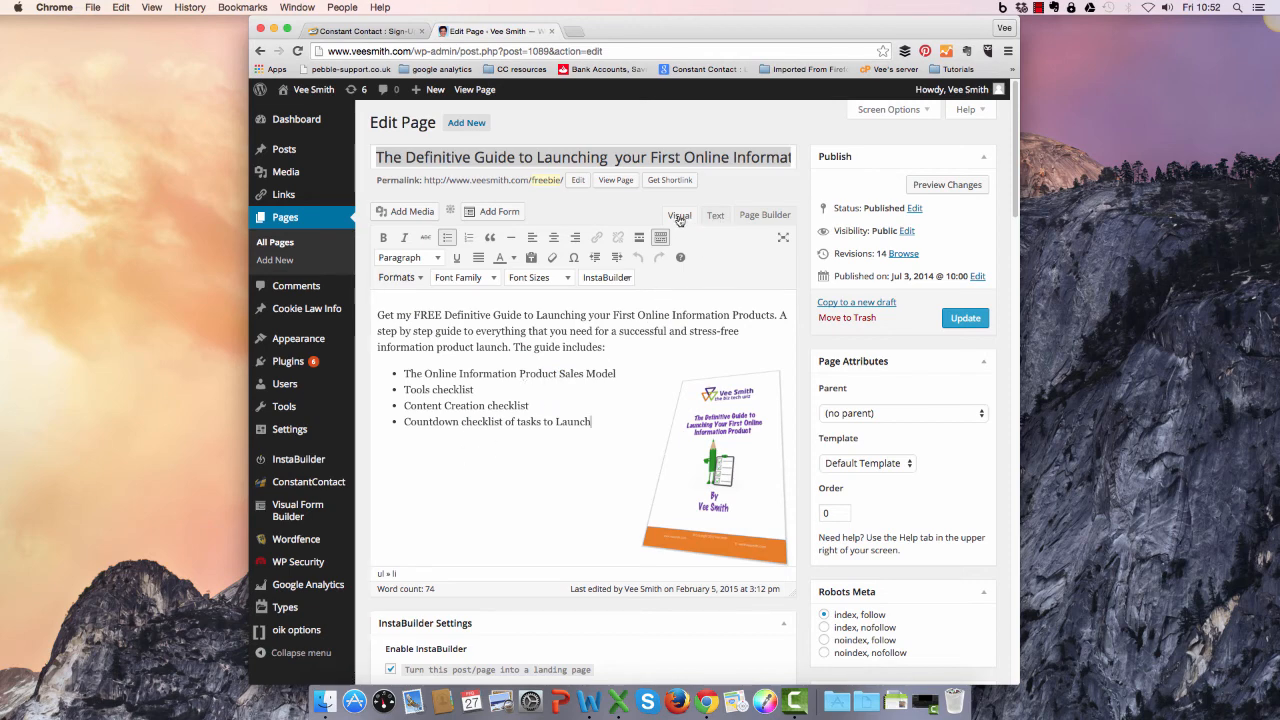
{"action": "left_click", "coordinate": [716, 218]}
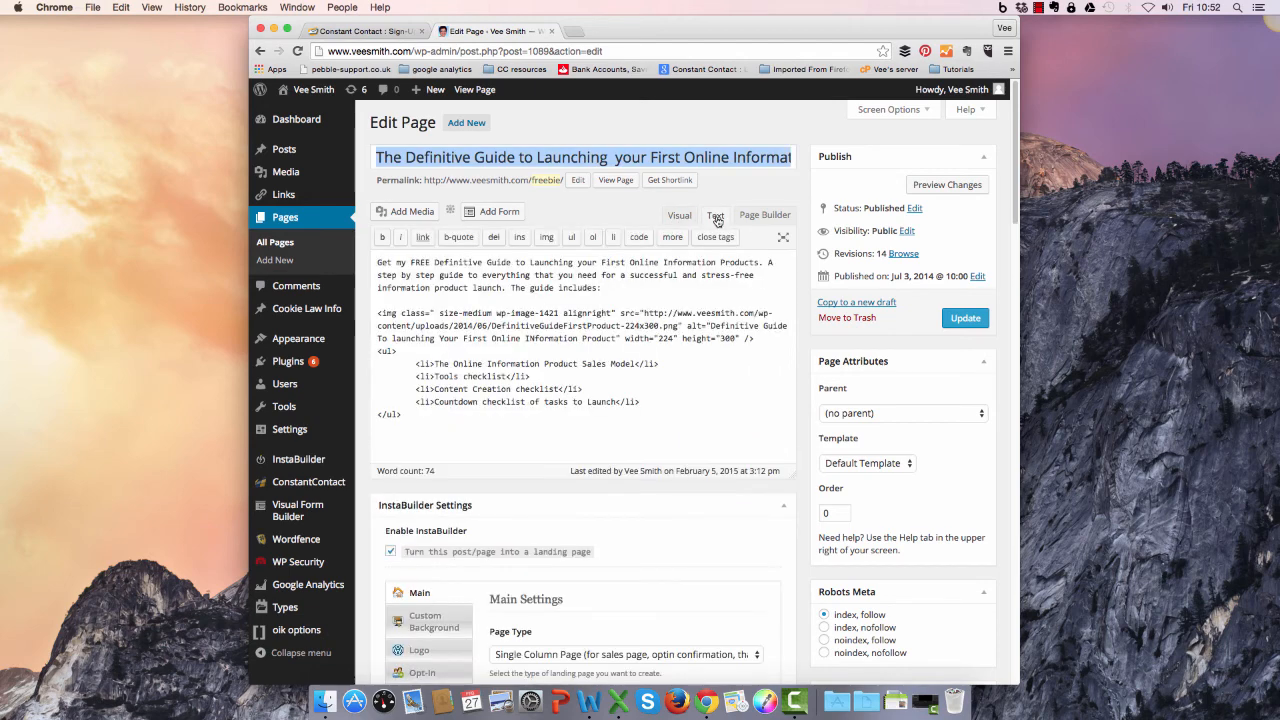
{"action": "left_click", "coordinate": [417, 415]}
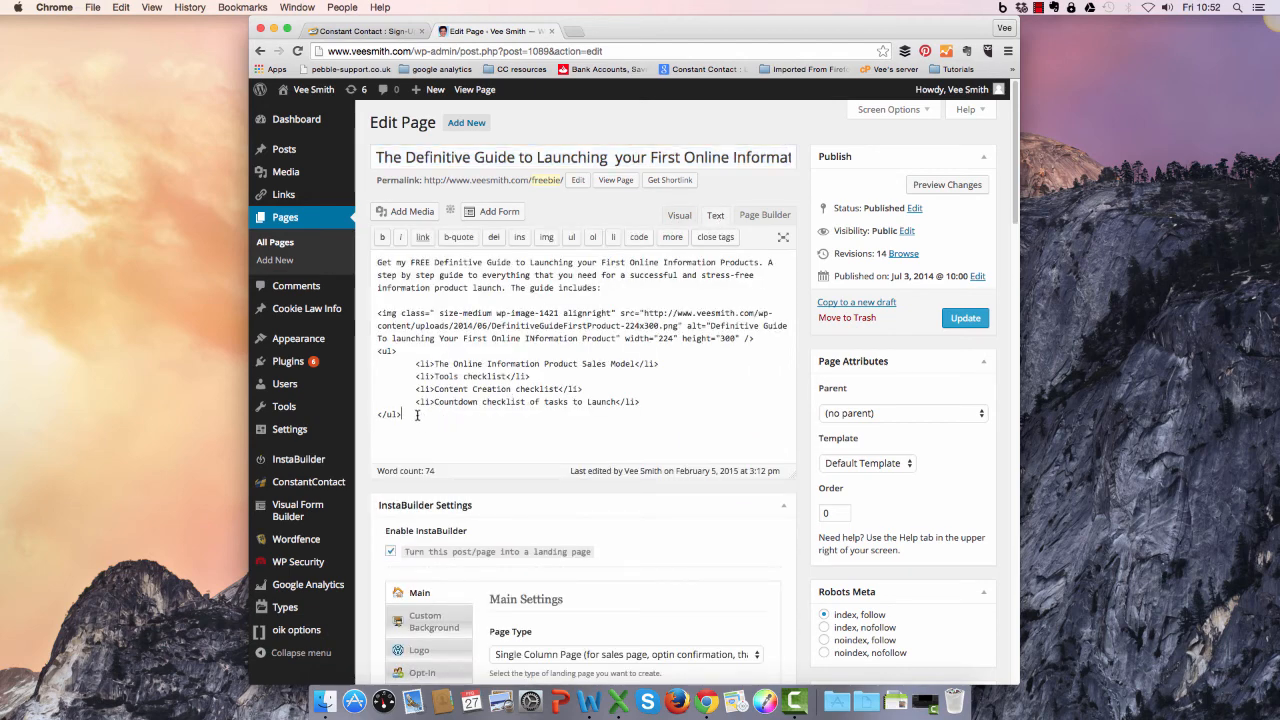
{"action": "key", "text": "Return"}
{"action": "key", "text": "super+v"}
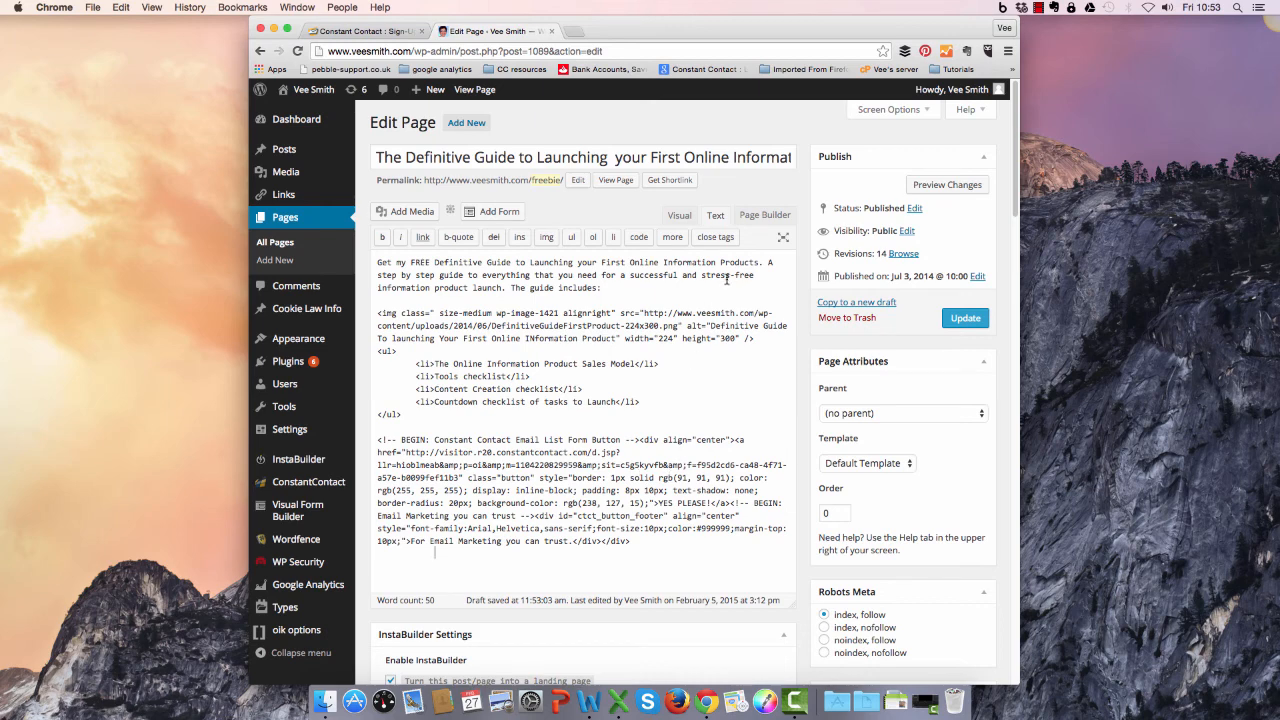
Update the page and test the "YES PLEASE!" button on the live page.
{"action": "left_click", "coordinate": [960, 320]}
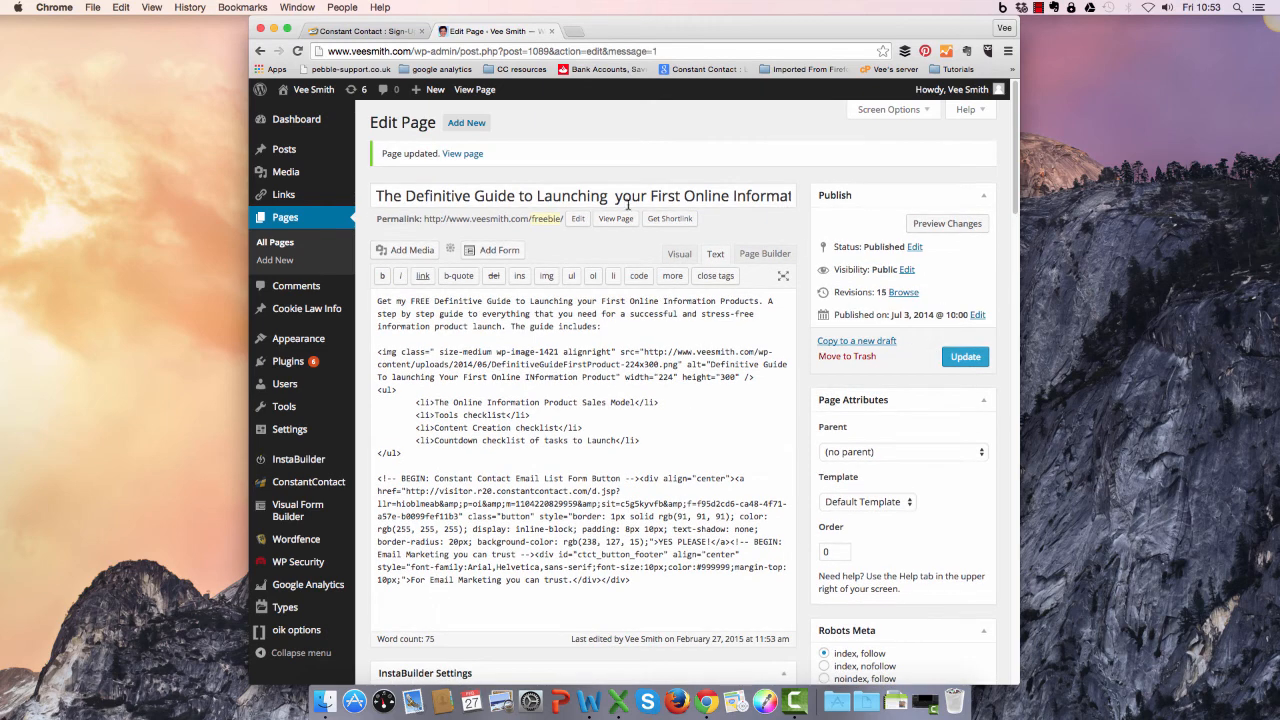
{"action": "left_click", "coordinate": [473, 156]}
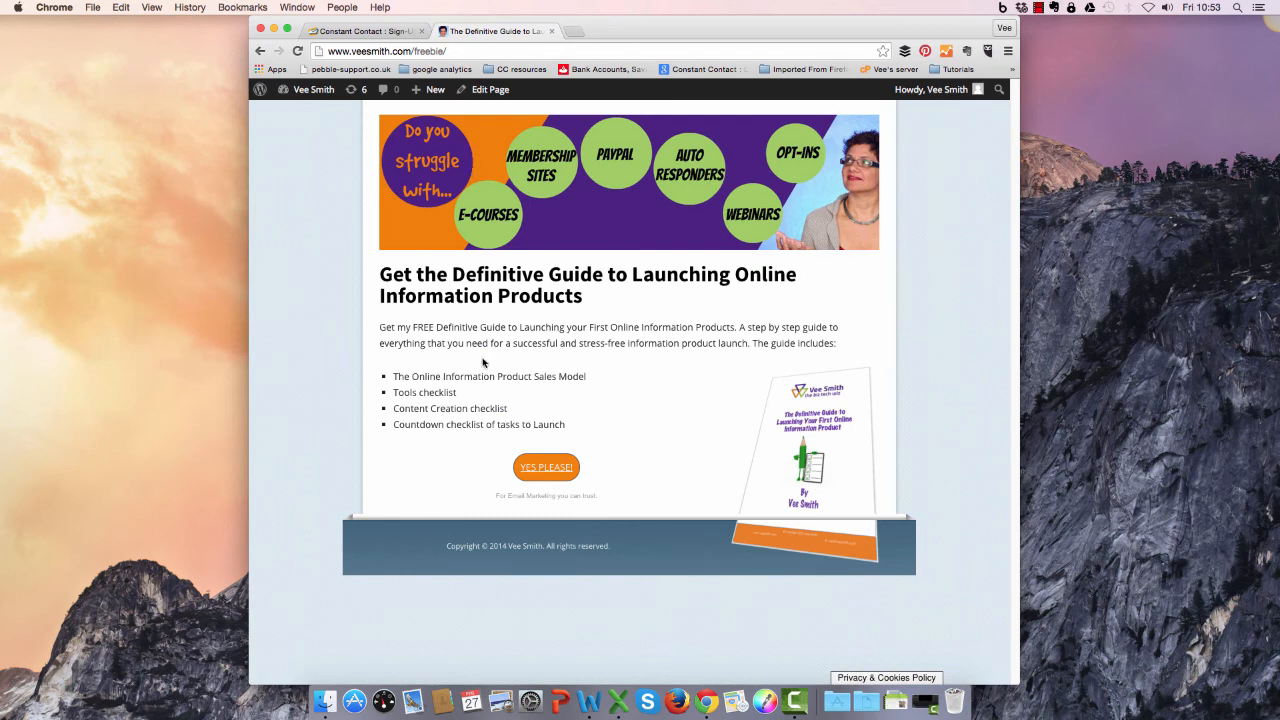
{"action": "left_click", "coordinate": [539, 471]}
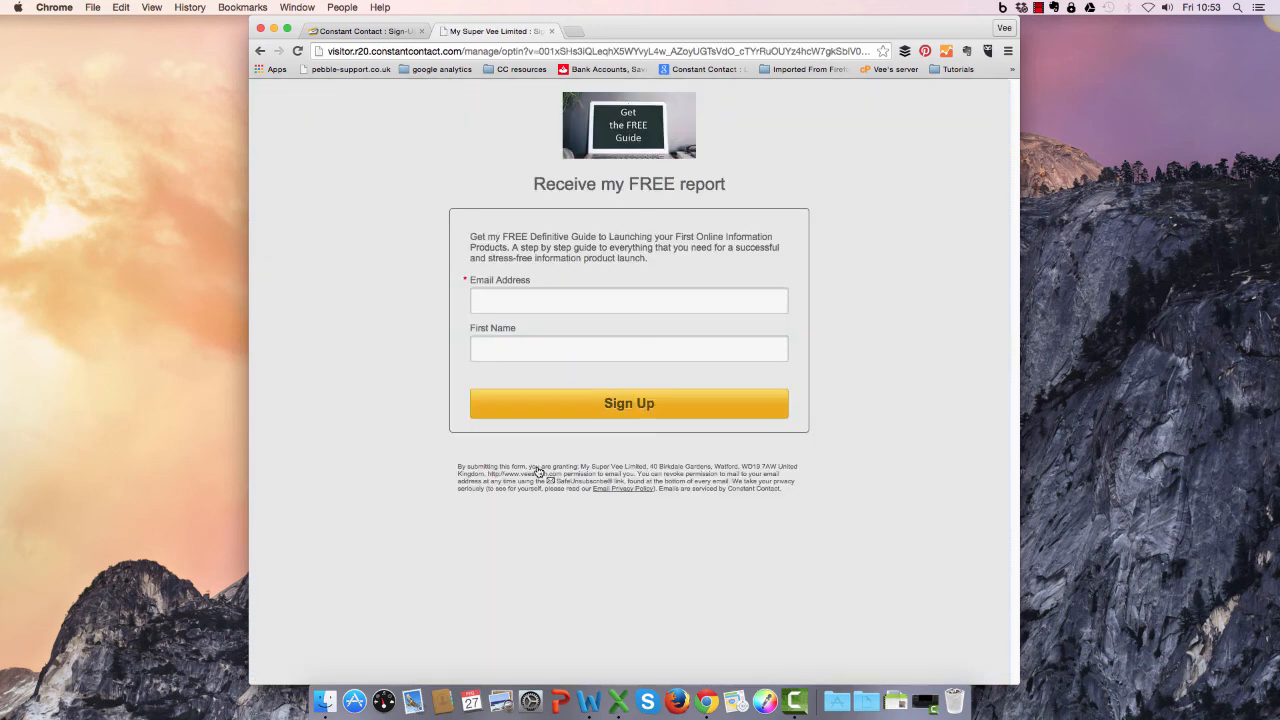